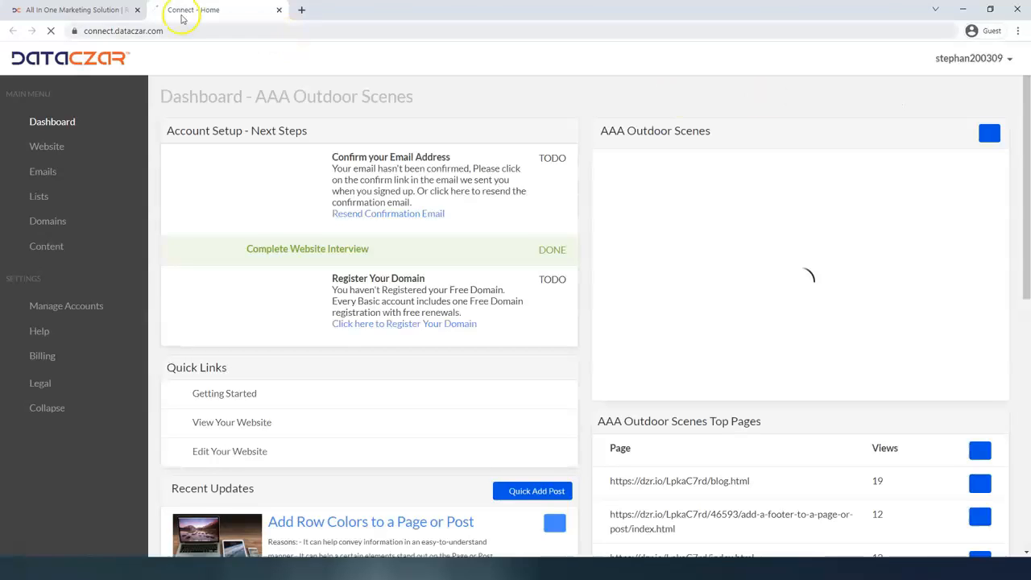
Close the extra marketing site tab and open the Website section in full-screen view.
left_click(137, 9)
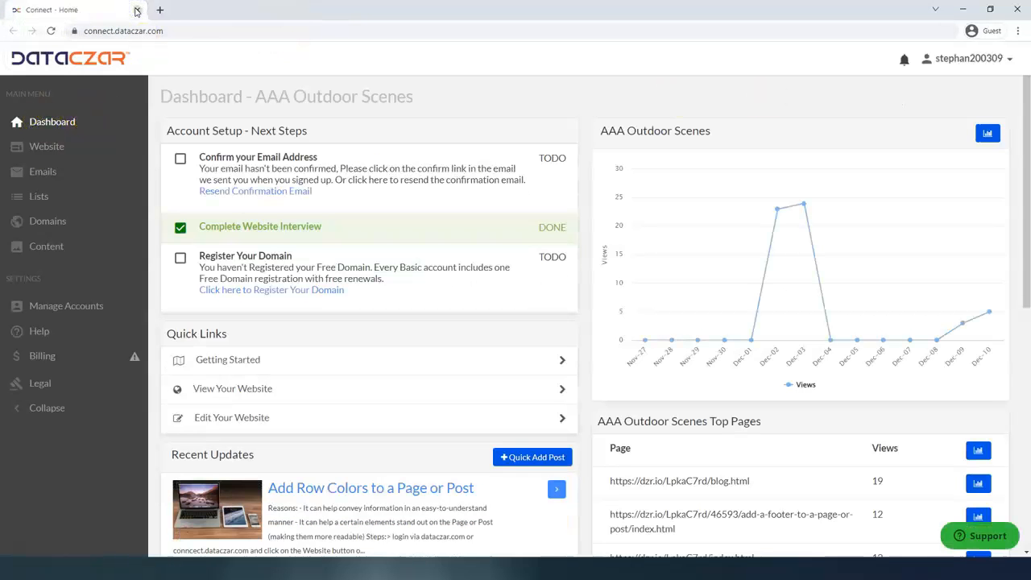
key("F11")
left_click(42, 104)
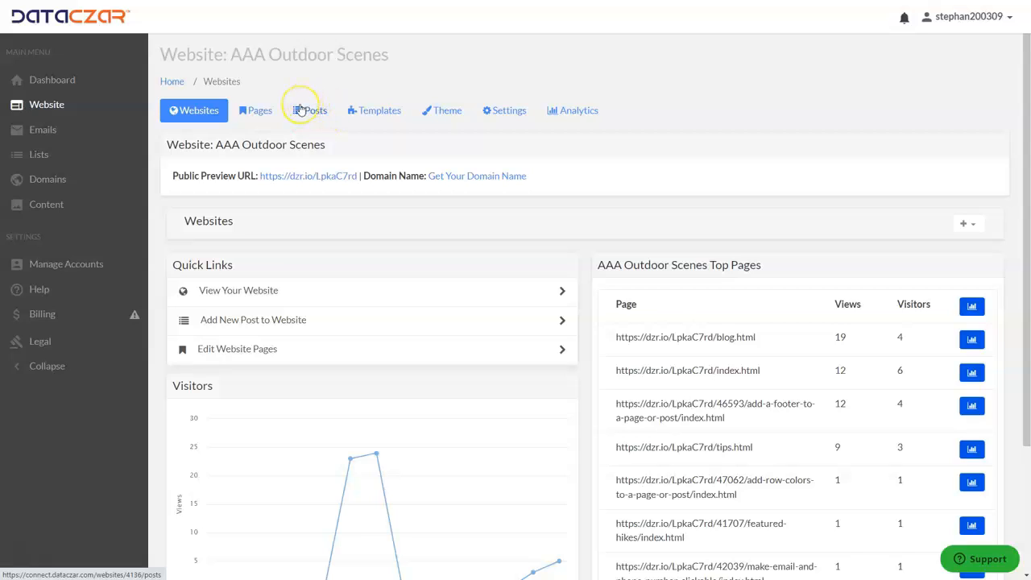
Open the site's public preview and go to the blog post "Add Row Colors to a Page or Post".
left_click(293, 177)
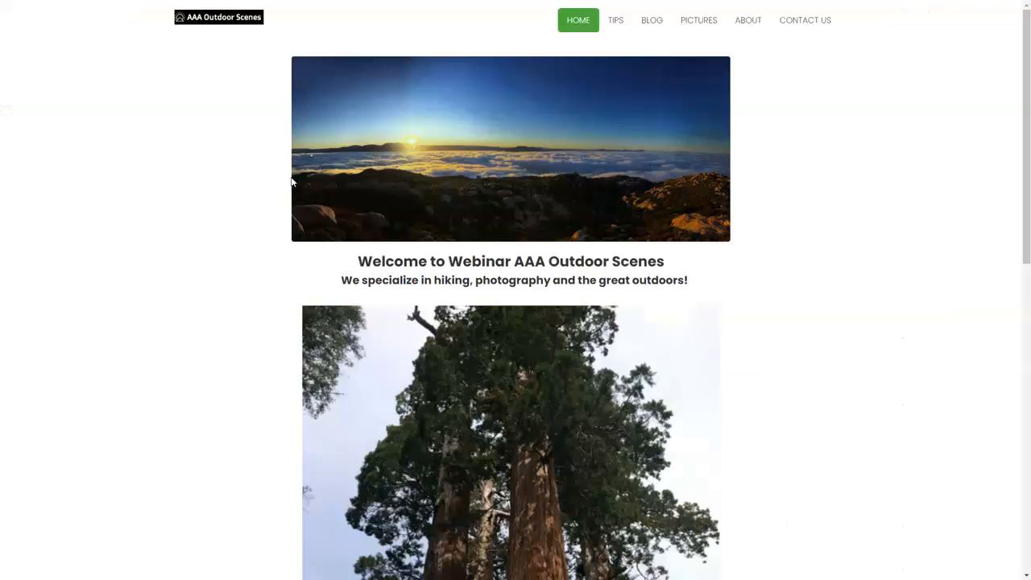
left_click(658, 26)
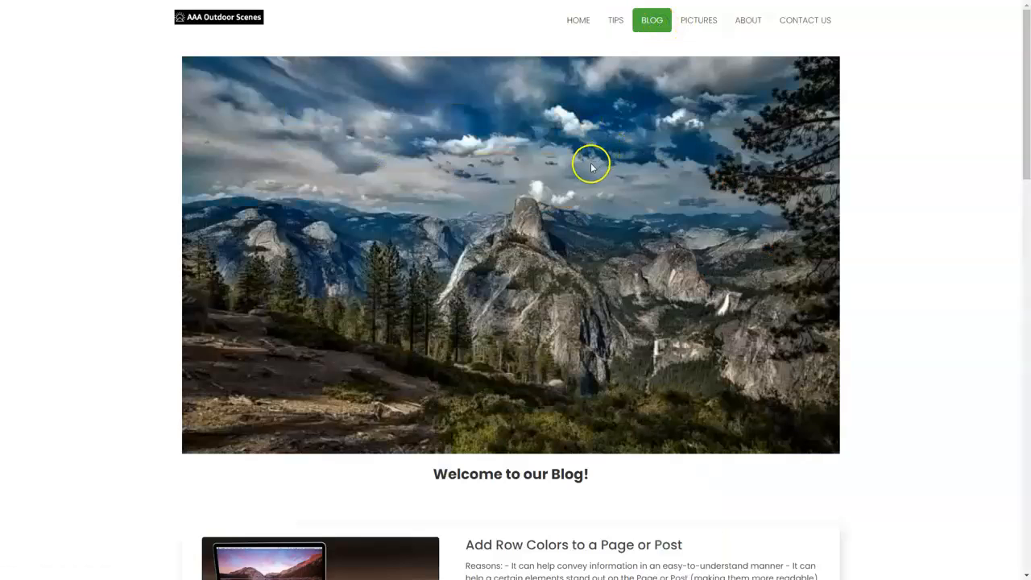
scroll(591, 167, "down", 4)
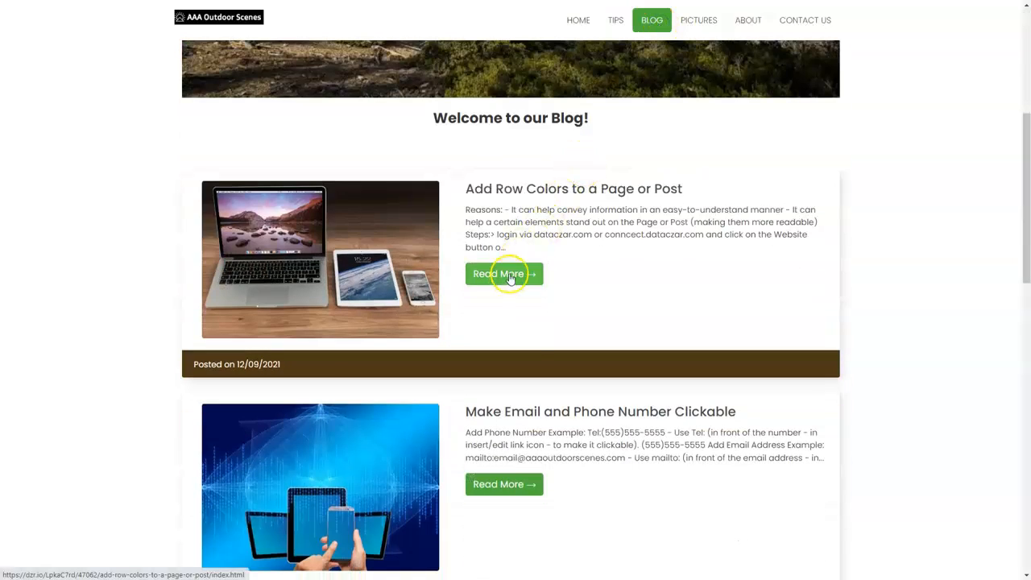
left_click(509, 277)
Read the post's Reasons and Steps sections on adding row colors.
scroll(425, 181, "down", 3)
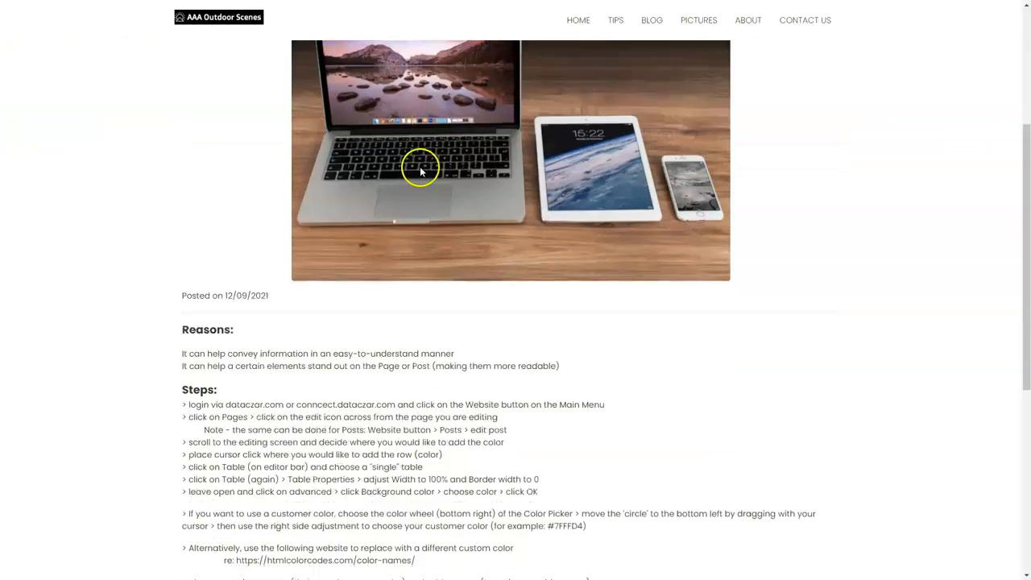
scroll(420, 169, "down", 3)
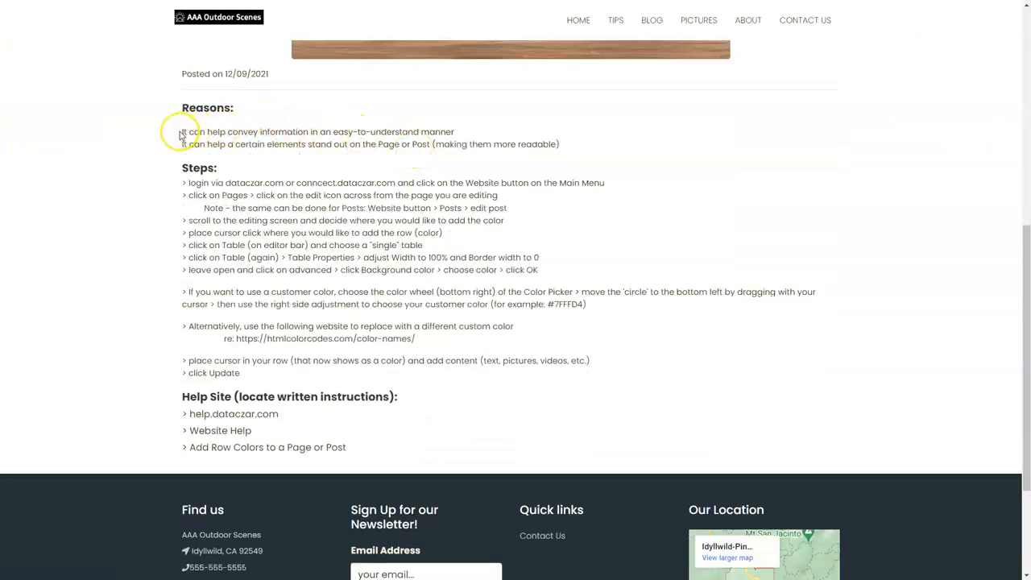
left_click_drag(182, 133, 451, 132)
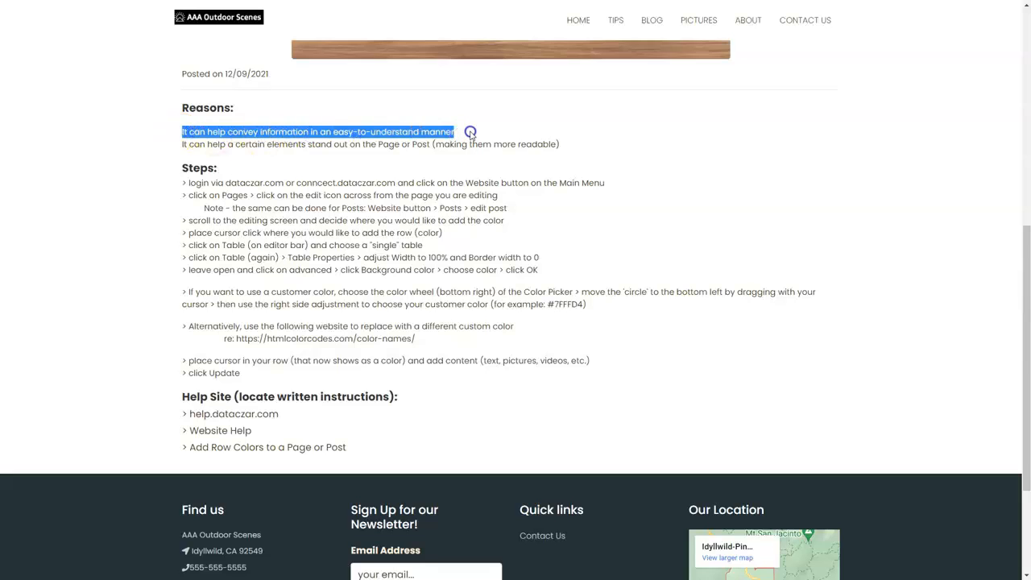
left_click(471, 127)
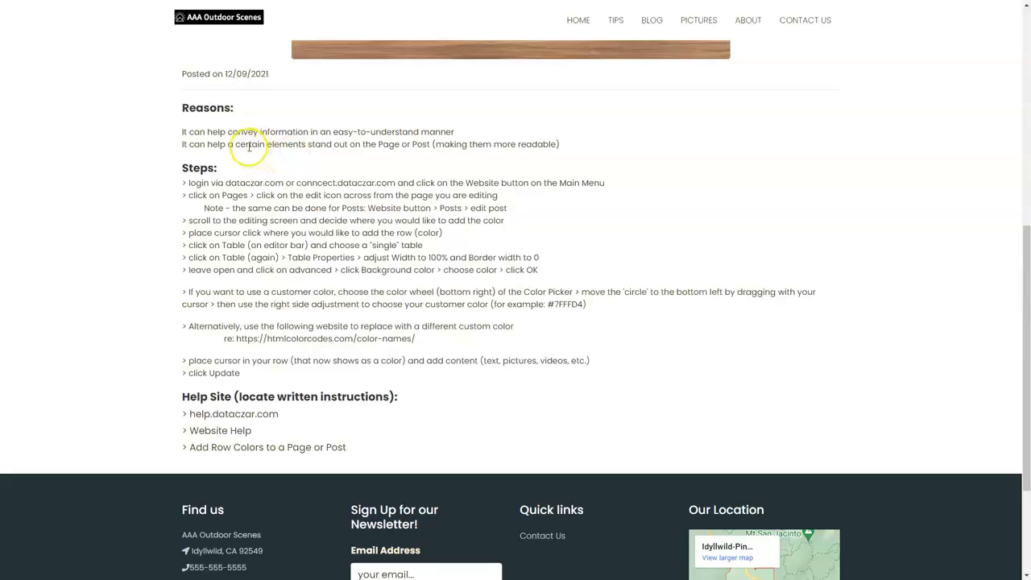
left_click_drag(211, 147, 405, 144)
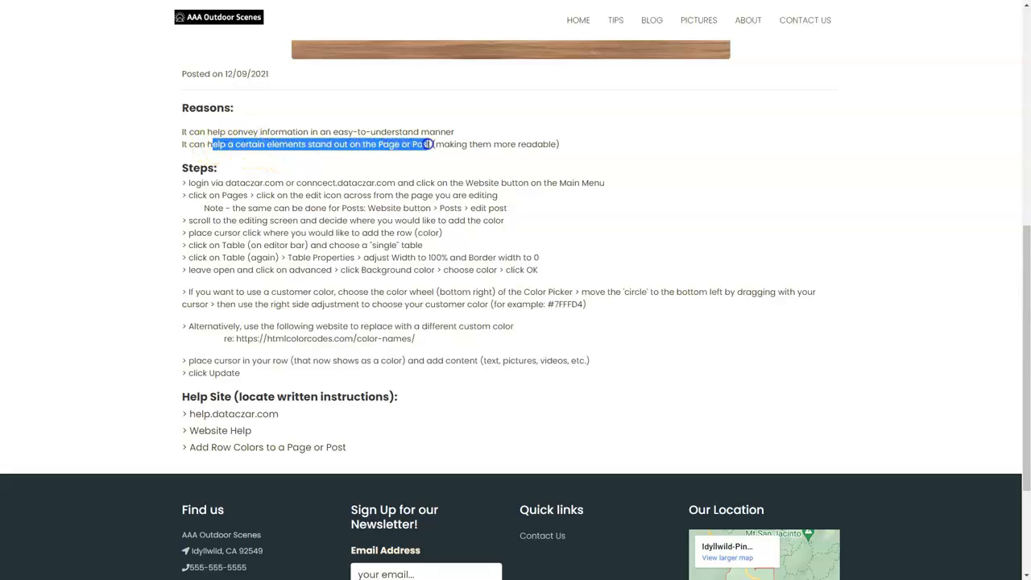
left_click(584, 145)
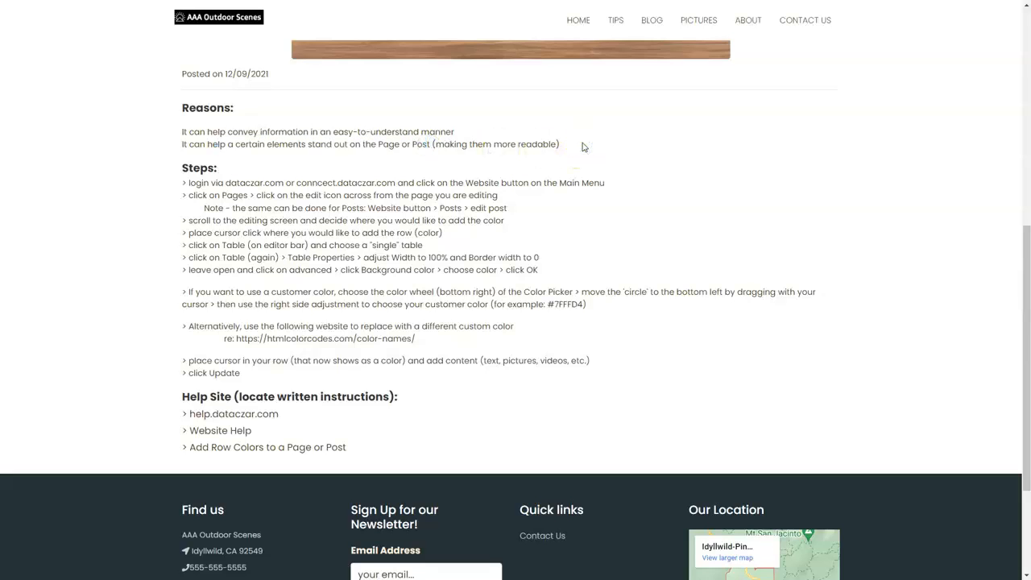
left_click(186, 168)
left_click_drag(186, 168, 600, 375)
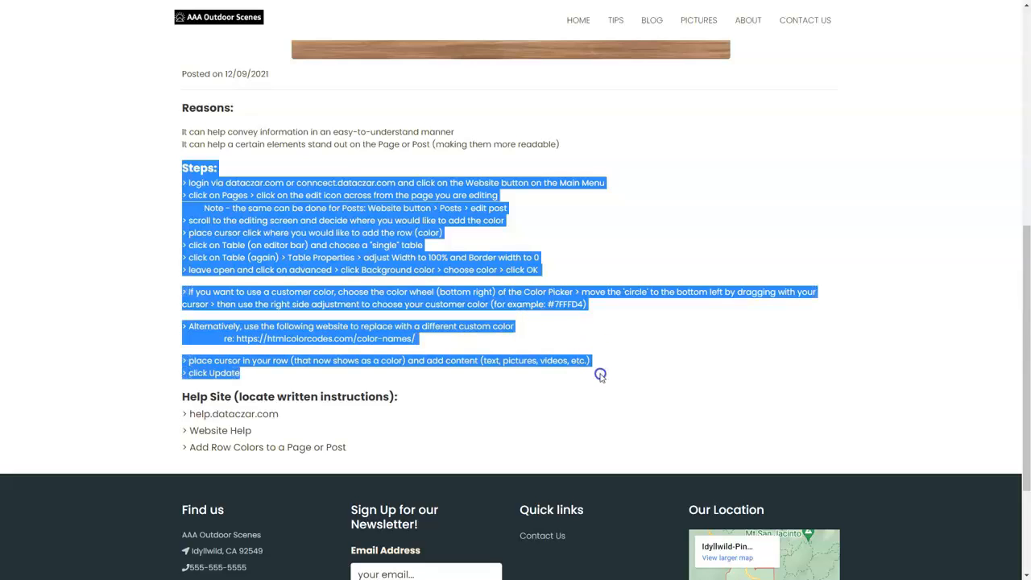
left_click(620, 339)
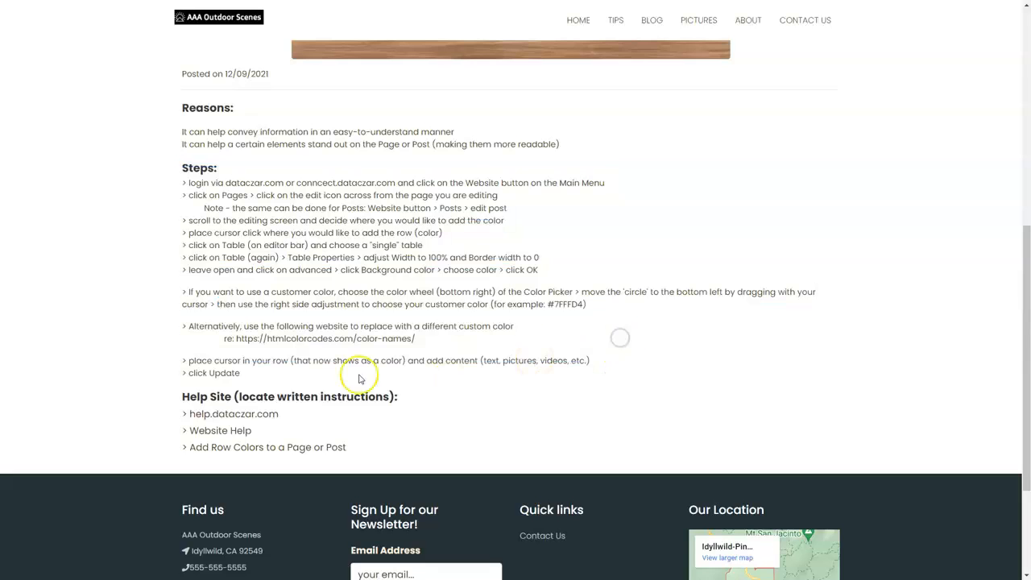
Examine the post's Help Site heading, its custom color example and the color-names website reference.
left_click(183, 398)
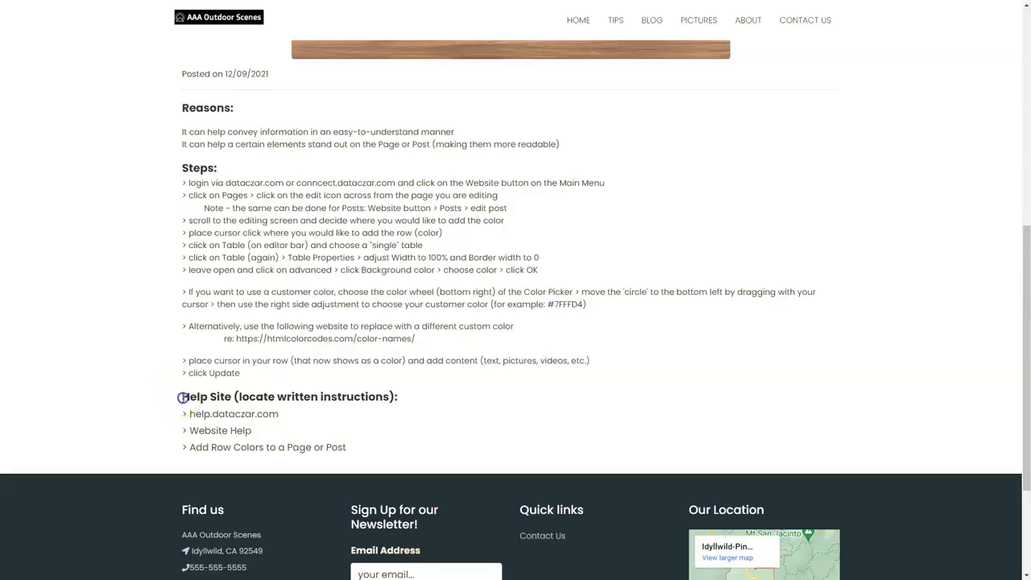
left_click_drag(199, 397, 478, 407)
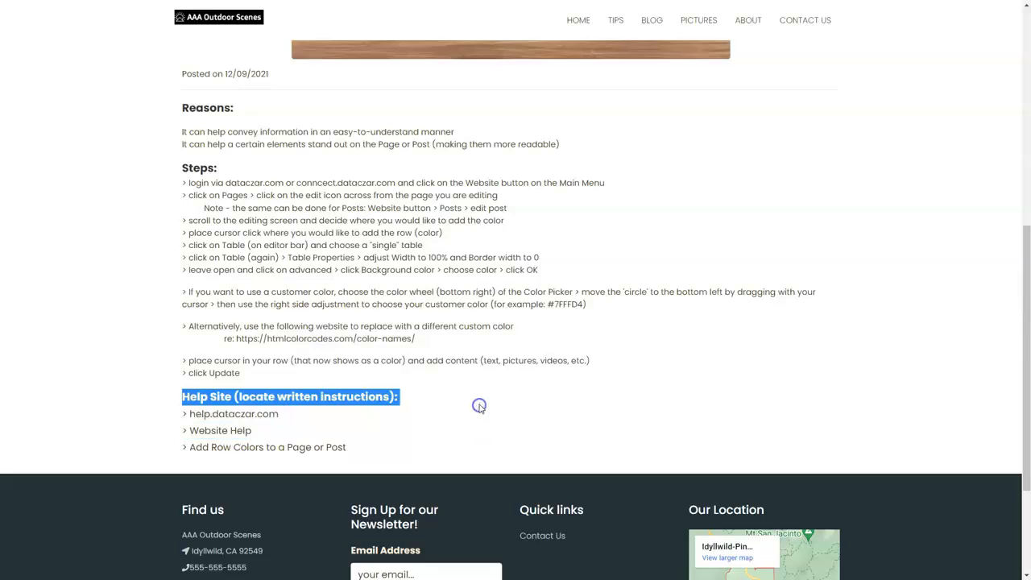
left_click(479, 406)
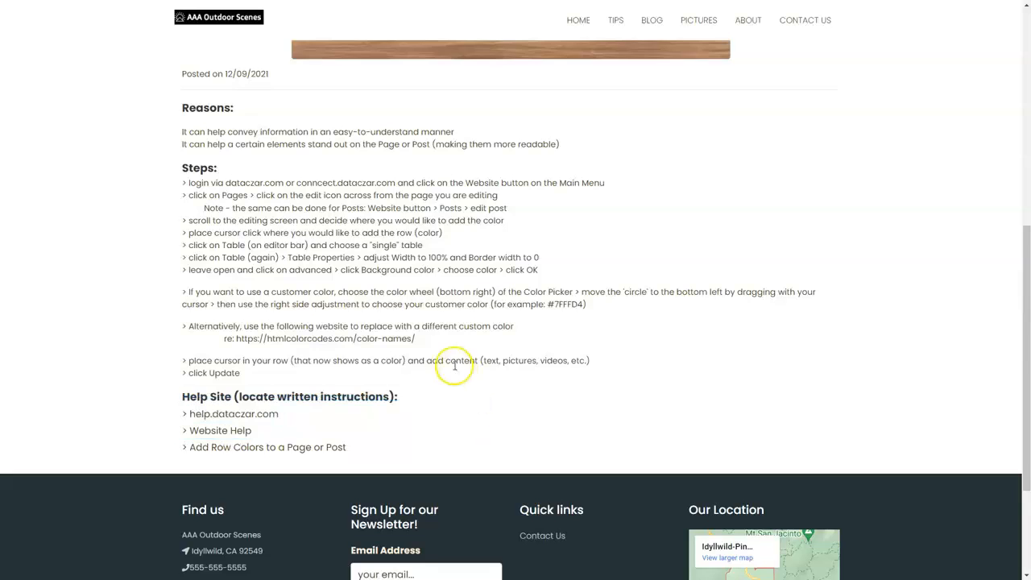
left_click_drag(226, 340, 441, 341)
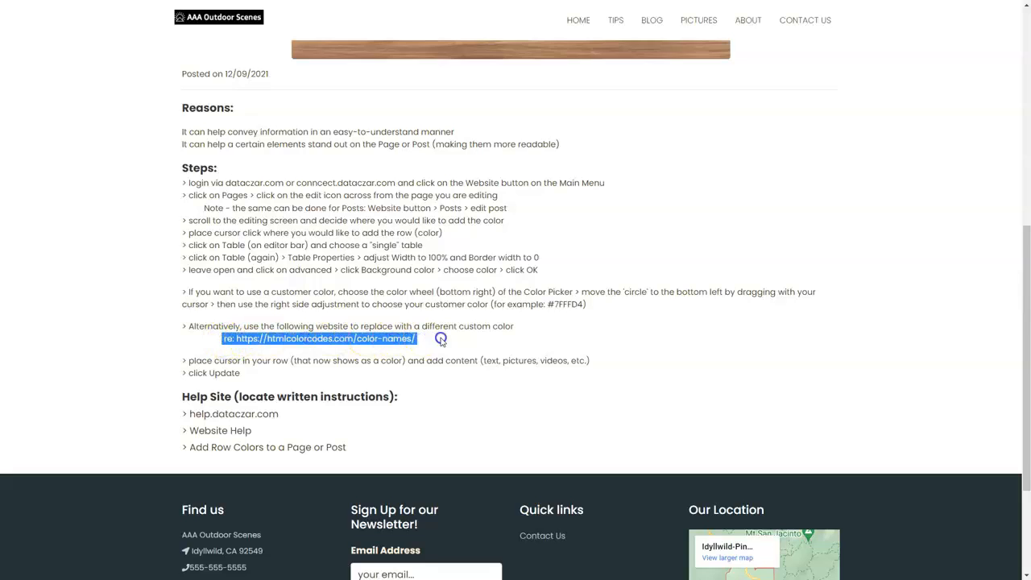
left_click(441, 339)
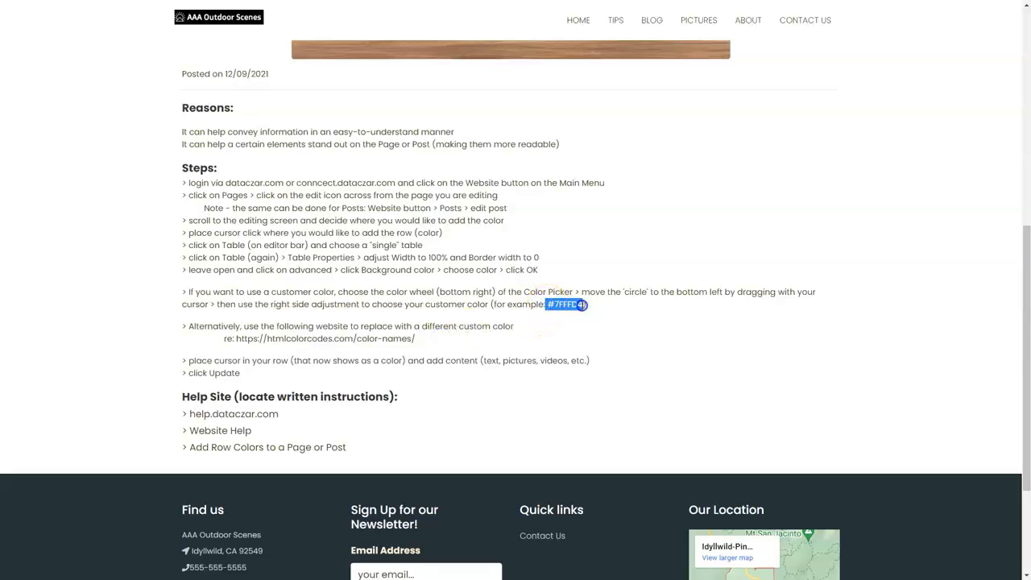
left_click_drag(549, 330, 214, 327)
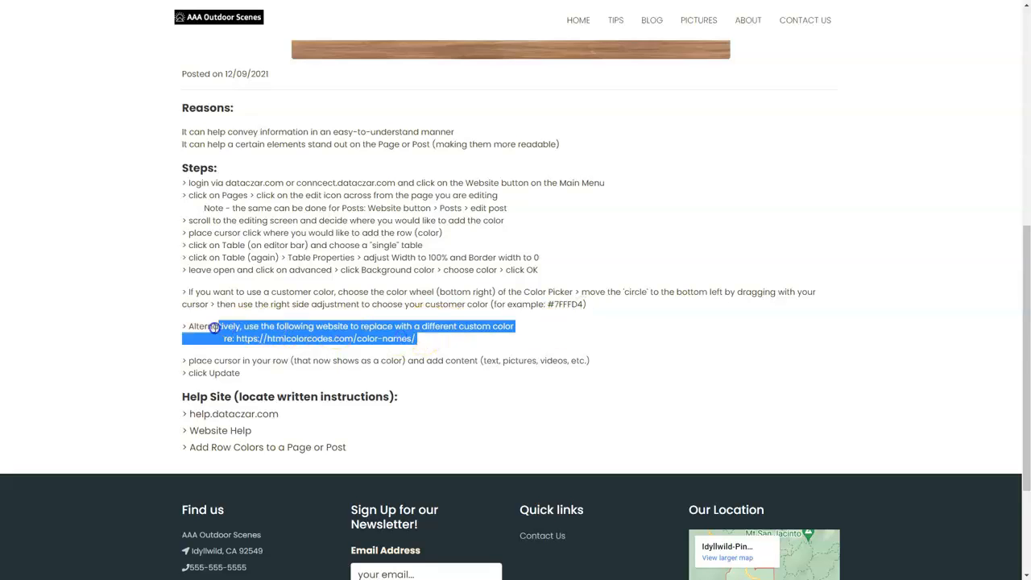
left_click(520, 332)
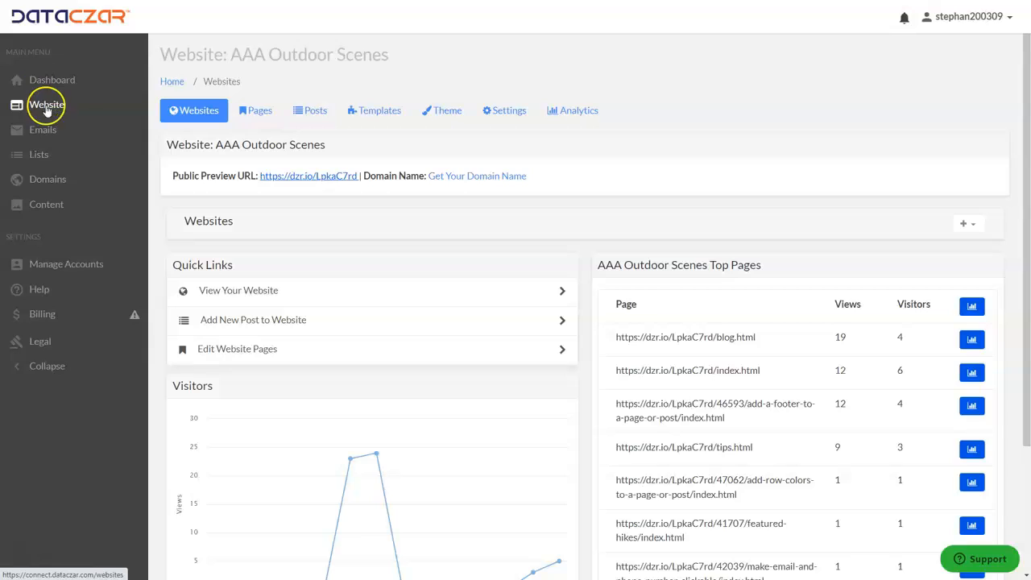
Return to the website manager and open the Tips page for editing at its content editor.
left_click(261, 116)
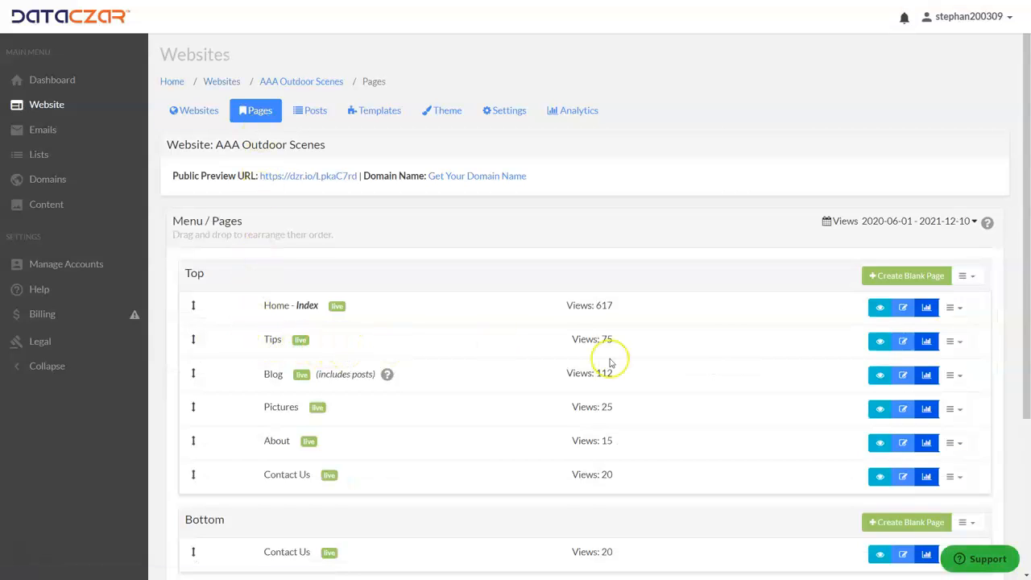
left_click(904, 342)
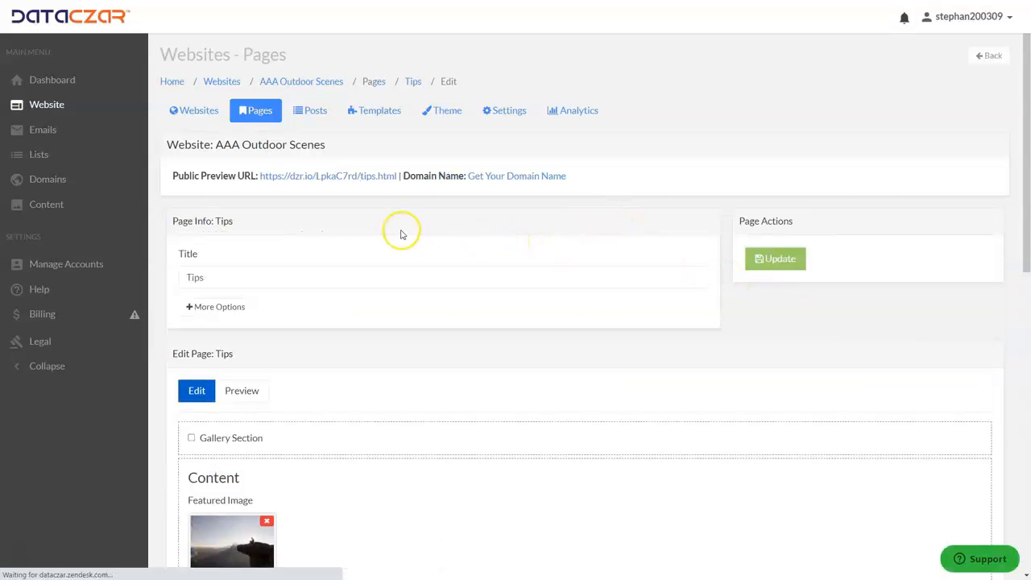
scroll(394, 212, "down", 6)
scroll(391, 193, "down", 1)
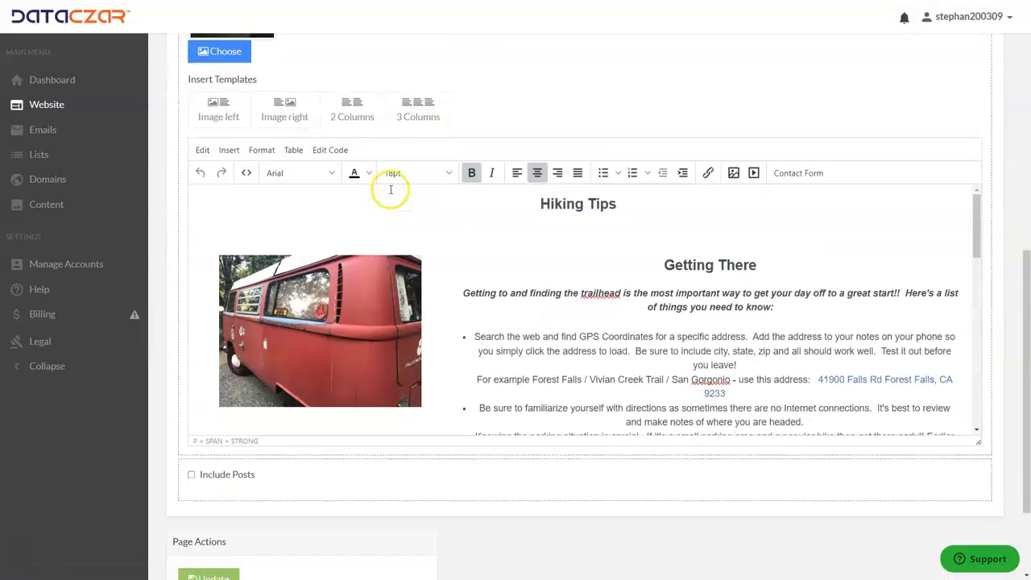
Add a new line below the "Hiking Tips" heading and insert a 1x1 table there.
left_click(633, 207)
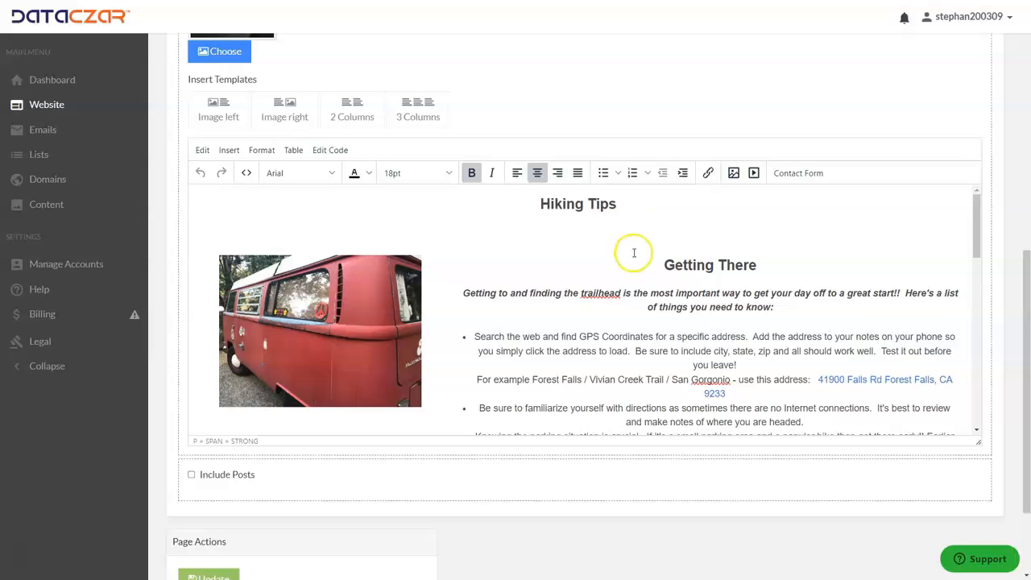
key("Return")
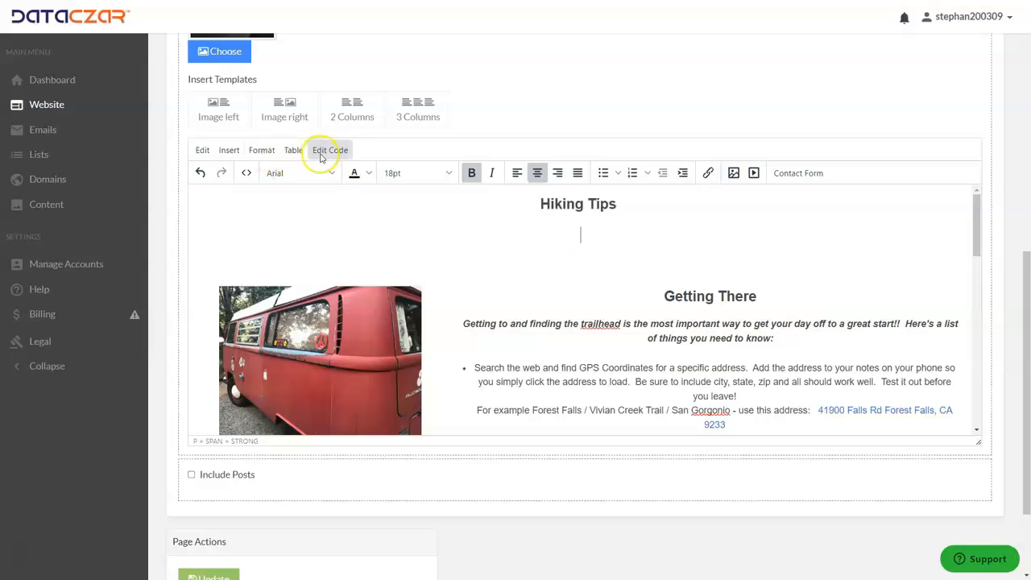
left_click(295, 151)
mouse_move(300, 171)
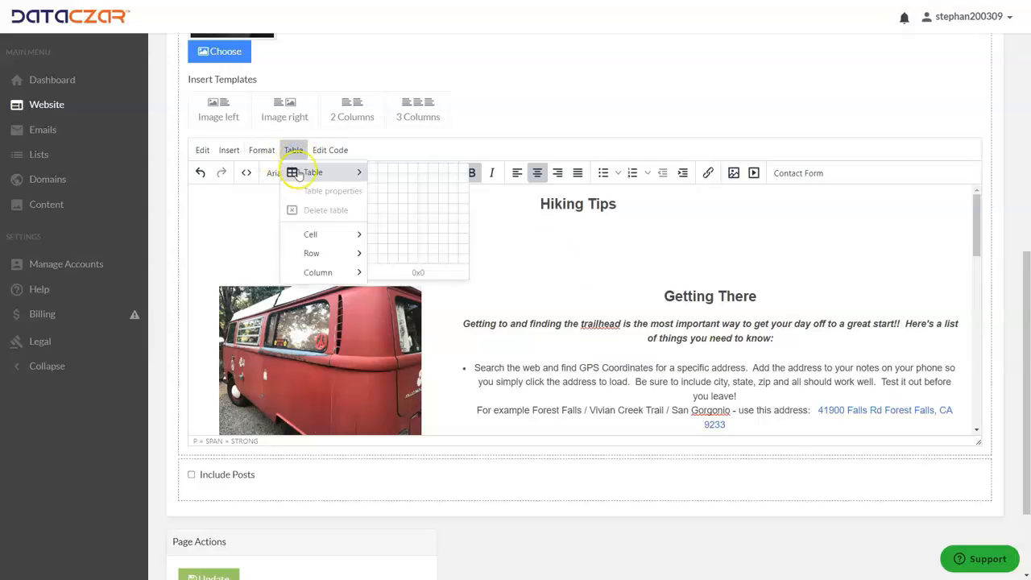
left_click(372, 171)
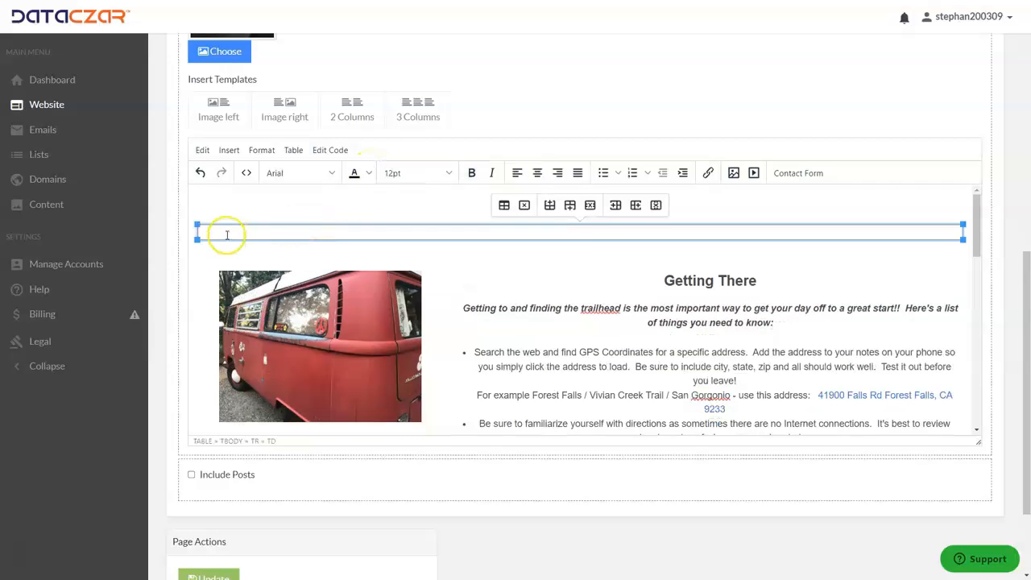
Set the new table's width to 100% and its border width to 0 in the table properties.
left_click(295, 150)
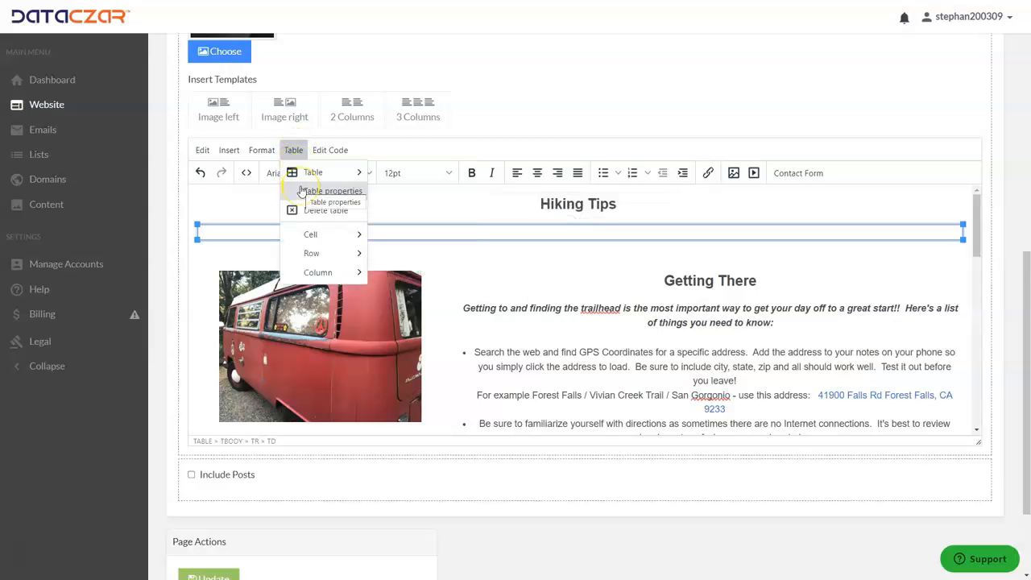
left_click(301, 191)
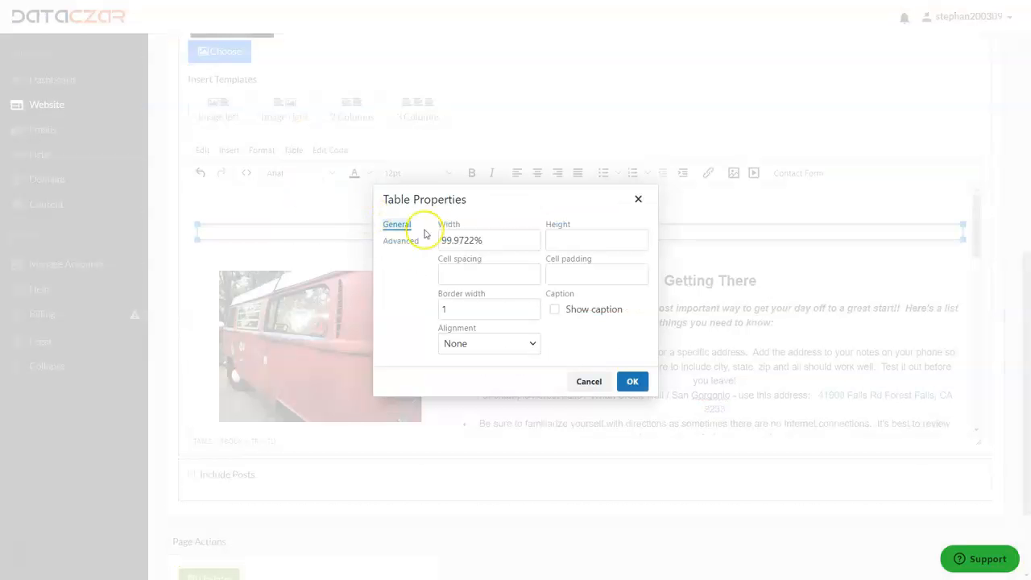
left_click_drag(481, 240, 435, 242)
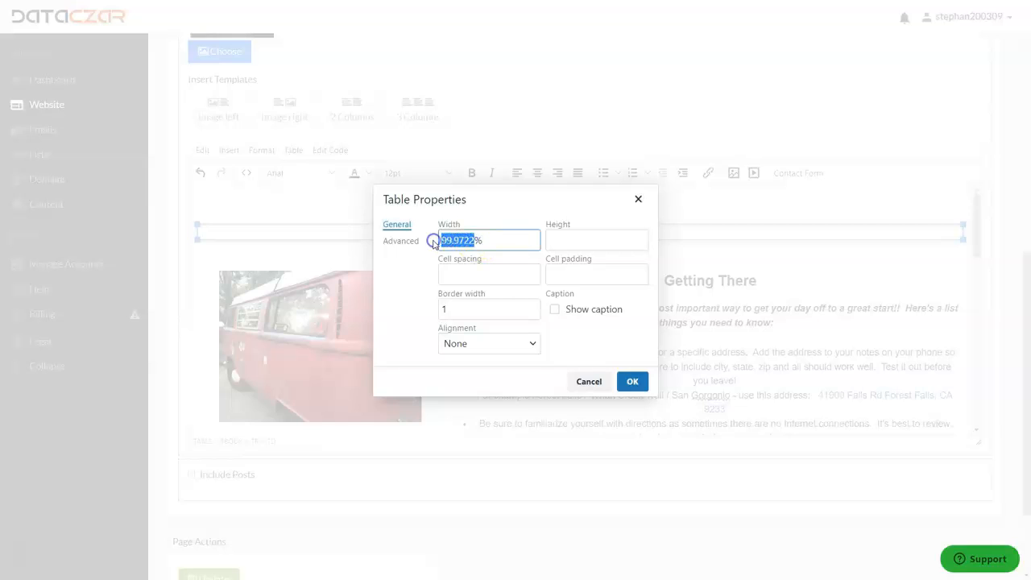
type("100")
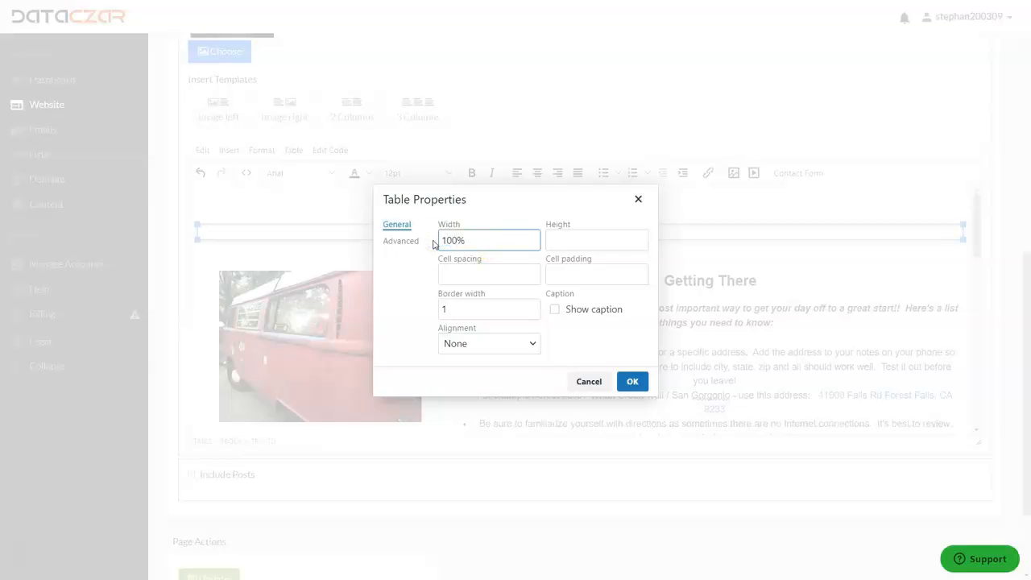
double_click(449, 306)
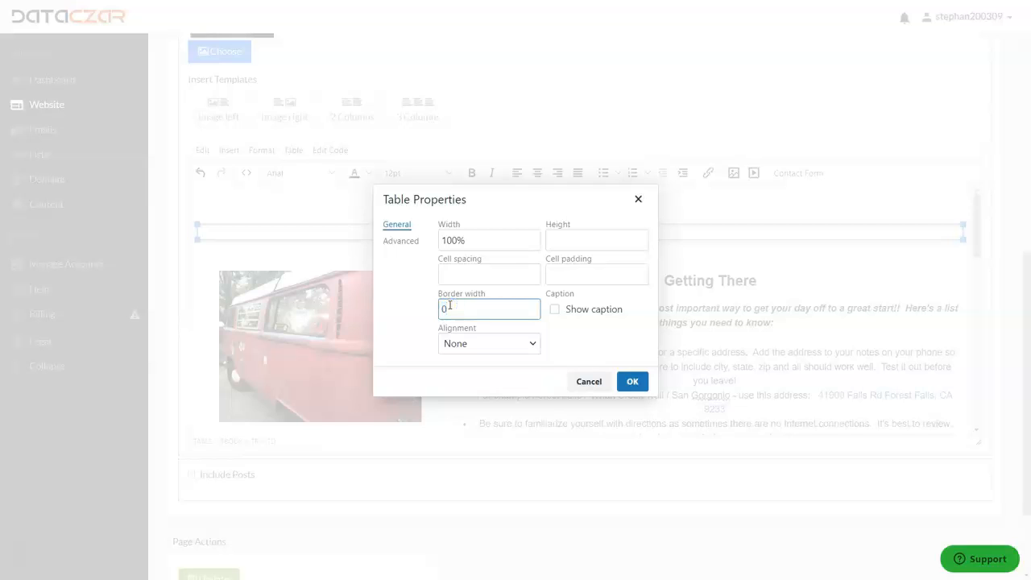
type("0")
Give the table under "Hiking Tips" the custom background color #7C7EFE and apply the table properties.
left_click(401, 241)
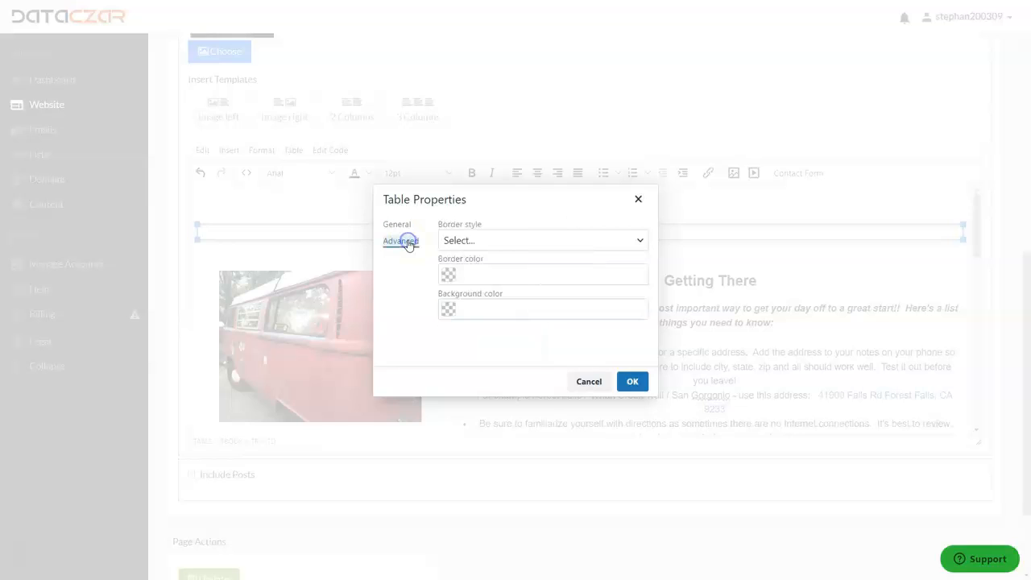
left_click(449, 311)
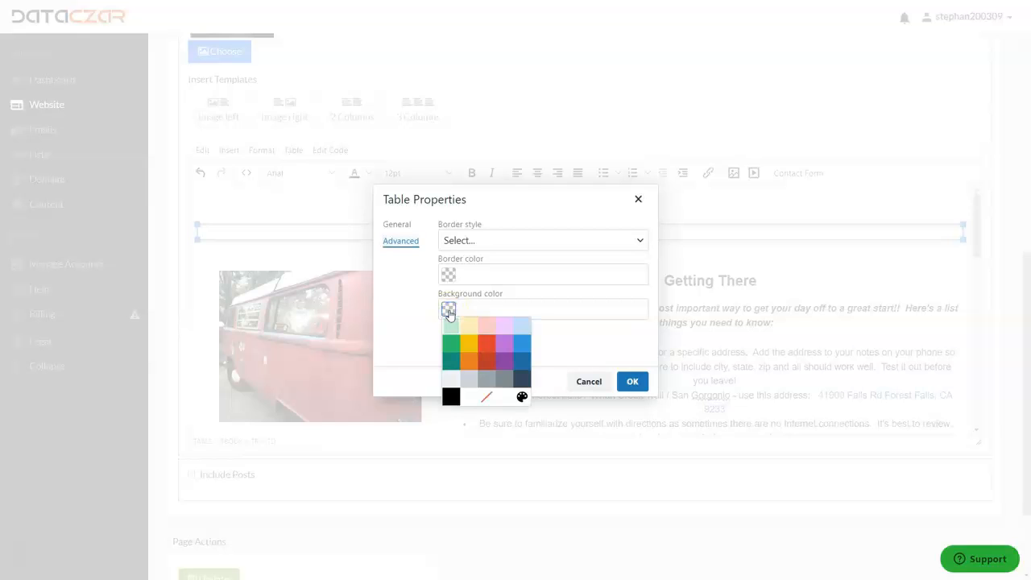
left_click(522, 397)
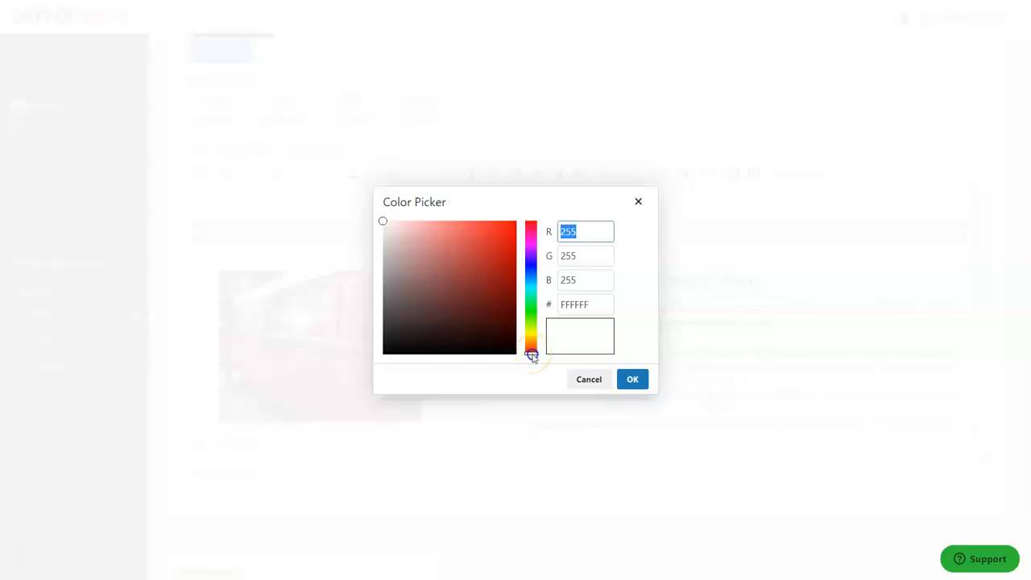
left_click_drag(531, 357, 525, 339)
left_click_drag(528, 296, 534, 269)
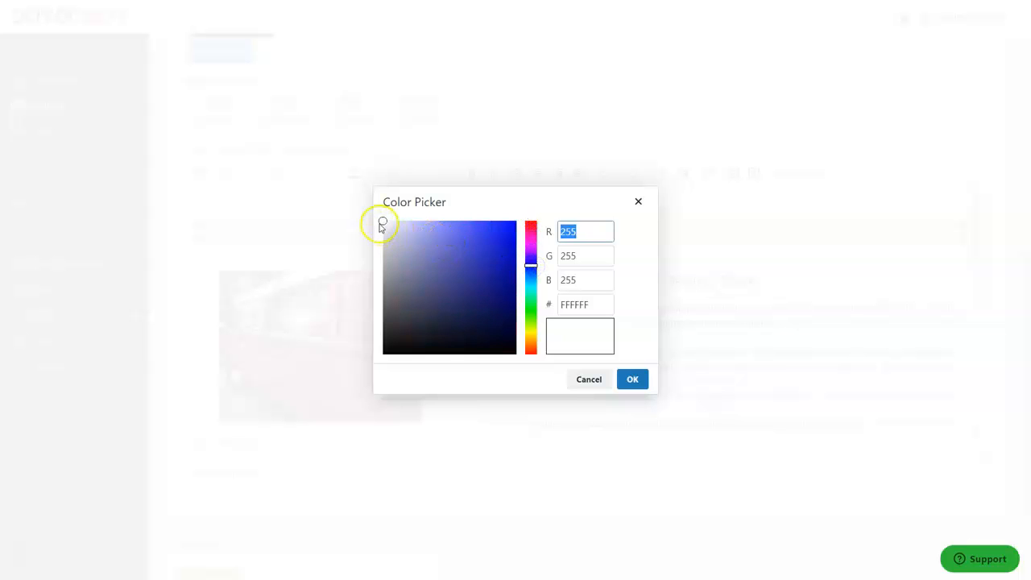
left_click_drag(383, 222, 445, 227)
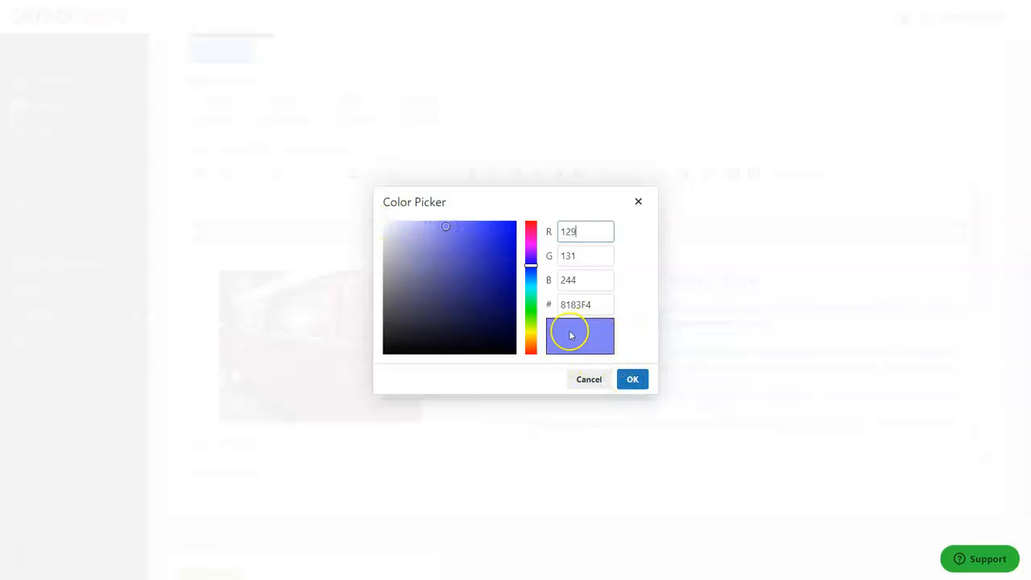
mouse_move(447, 227)
left_mouse_down()
mouse_move(483, 221)
mouse_move(442, 222)
mouse_move(452, 223)
left_mouse_up()
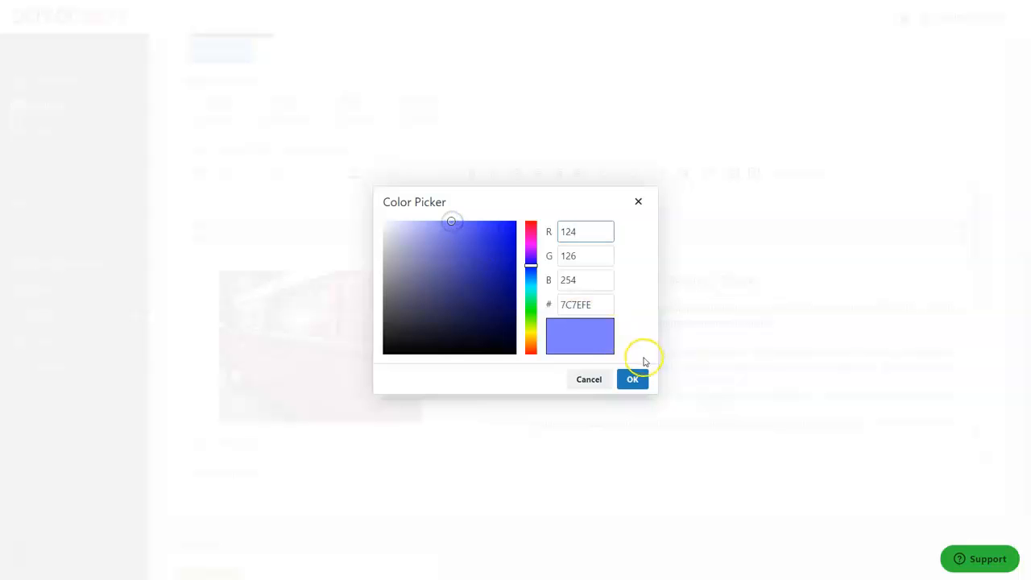
left_click(633, 379)
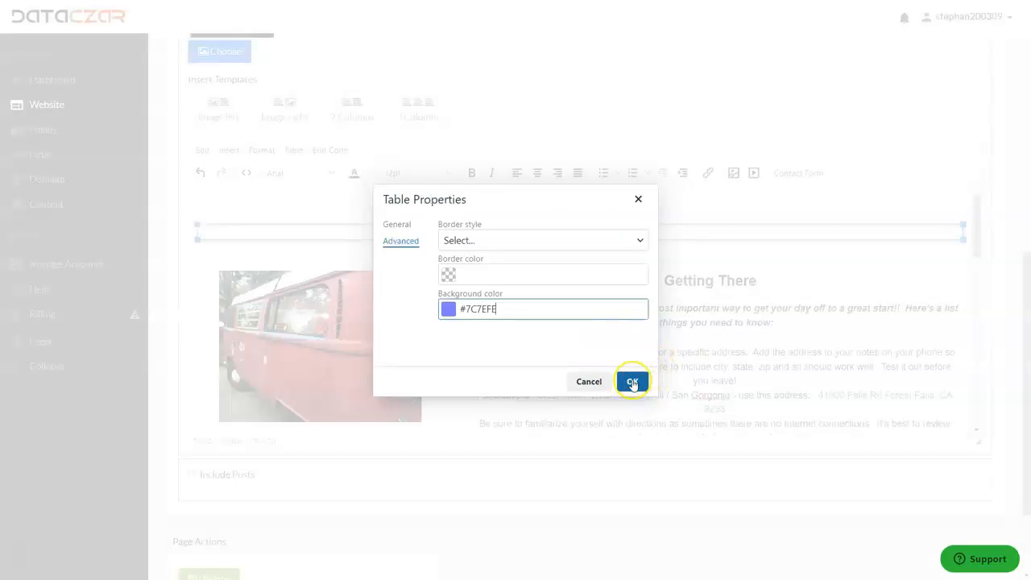
left_click(632, 382)
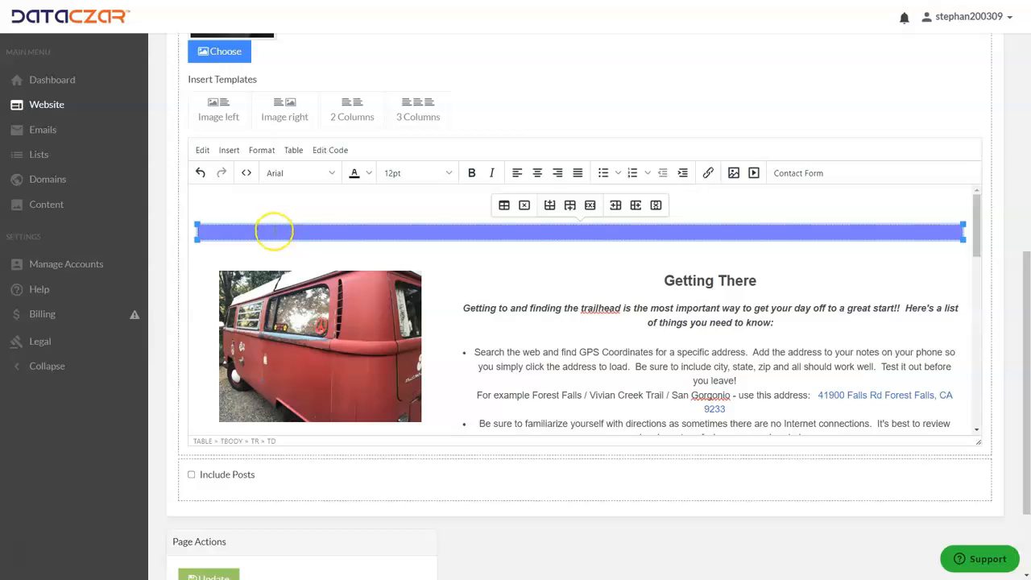
Cut the whole "Getting There" section, including its van image and bullet list, from below the blue table.
left_click(443, 246)
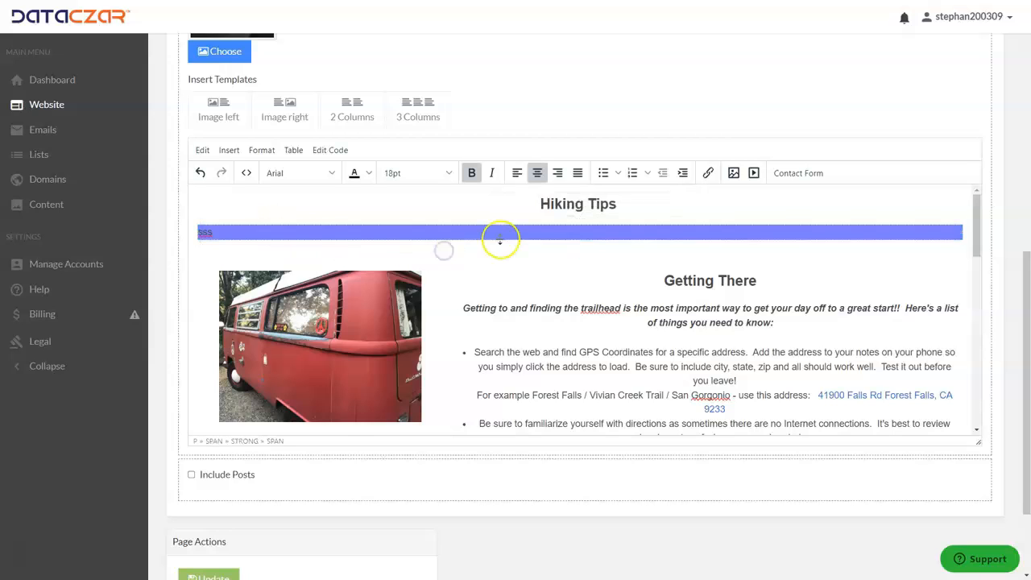
scroll(598, 300, "down", 1)
scroll(598, 300, "down", 3)
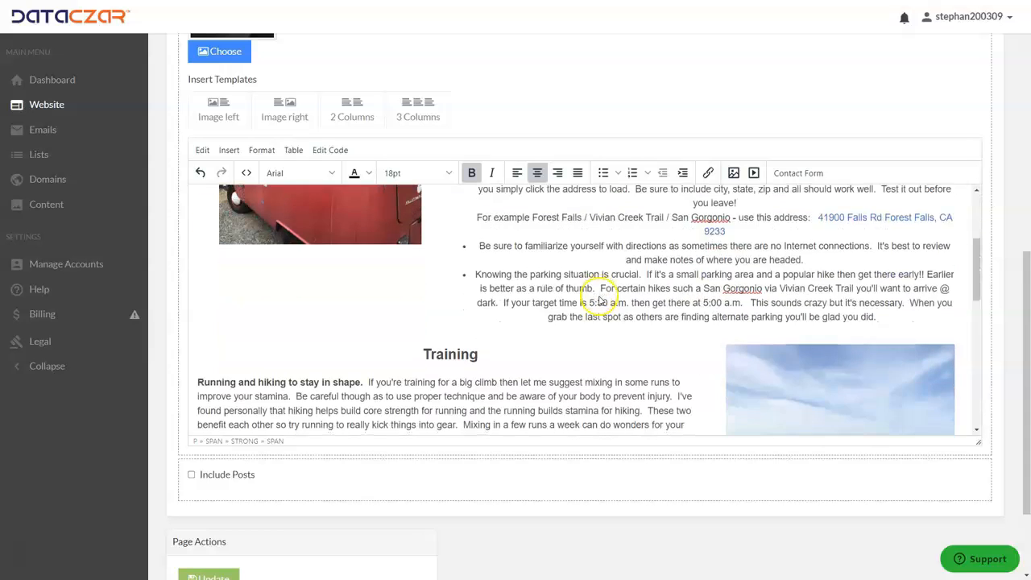
scroll(594, 292, "up", 2)
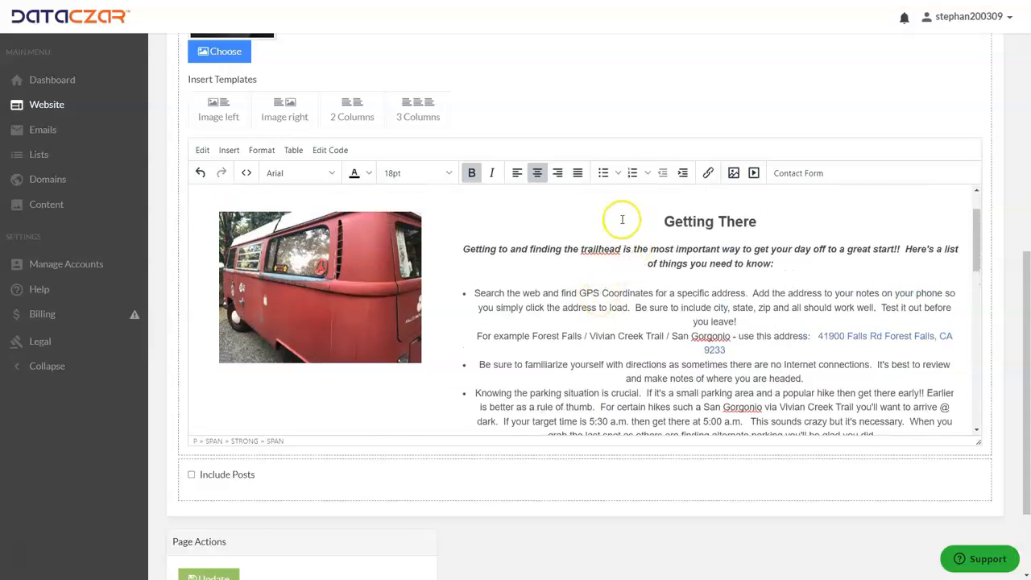
scroll(483, 229, "up", 1)
left_click_drag(576, 245, 916, 380)
key("ctrl+c")
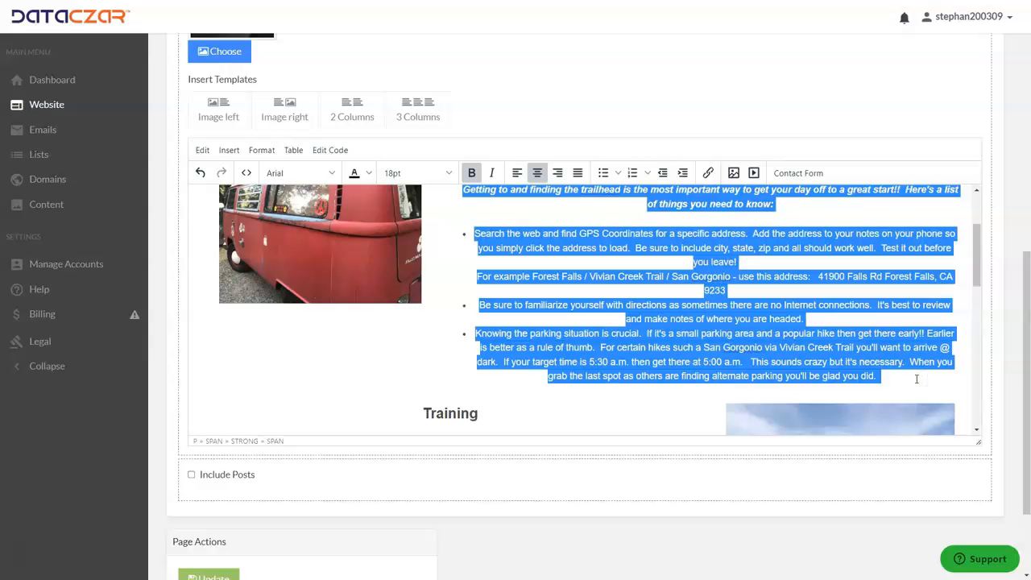
key("BackSpace")
Replace the placeholder text in the blue table with the cut "Getting There" section.
scroll(851, 341, "up", 3)
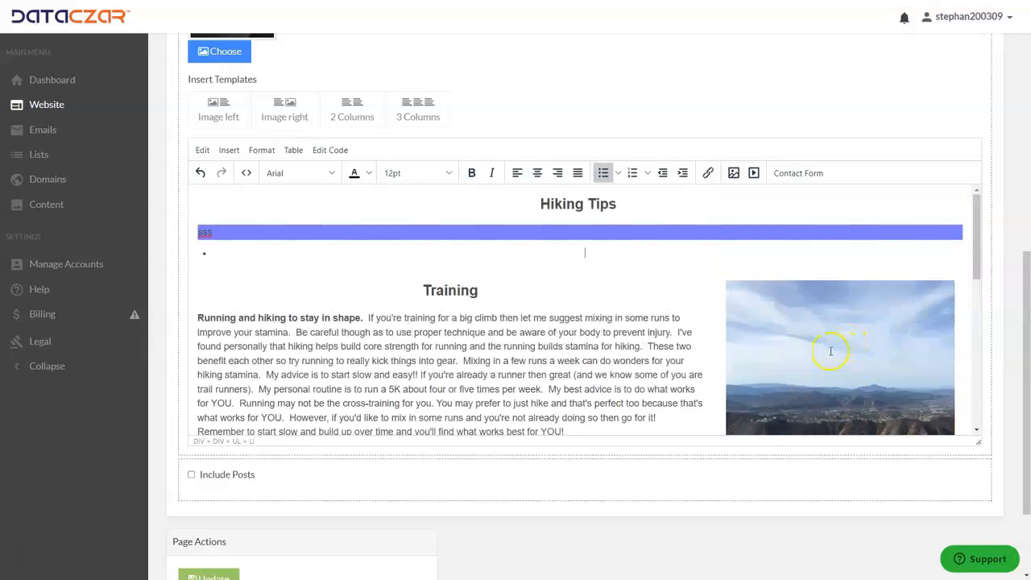
scroll(431, 348, "up", 1)
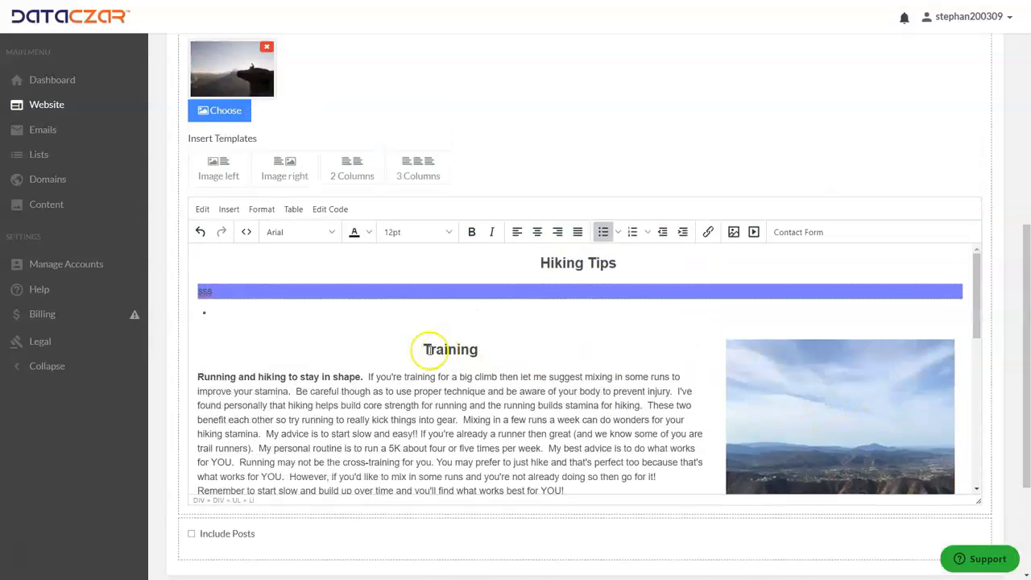
left_click(252, 287)
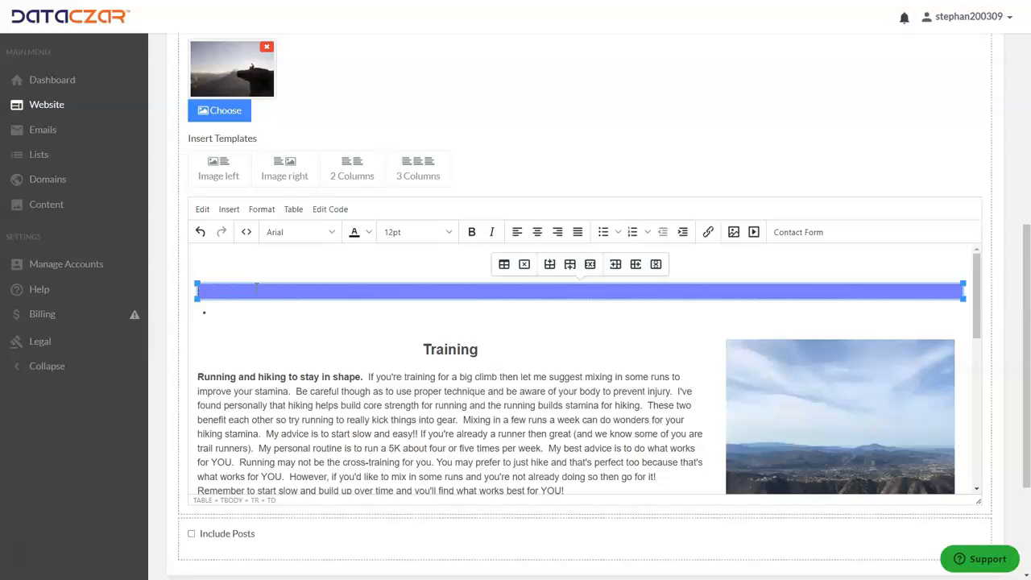
key("ctrl+v")
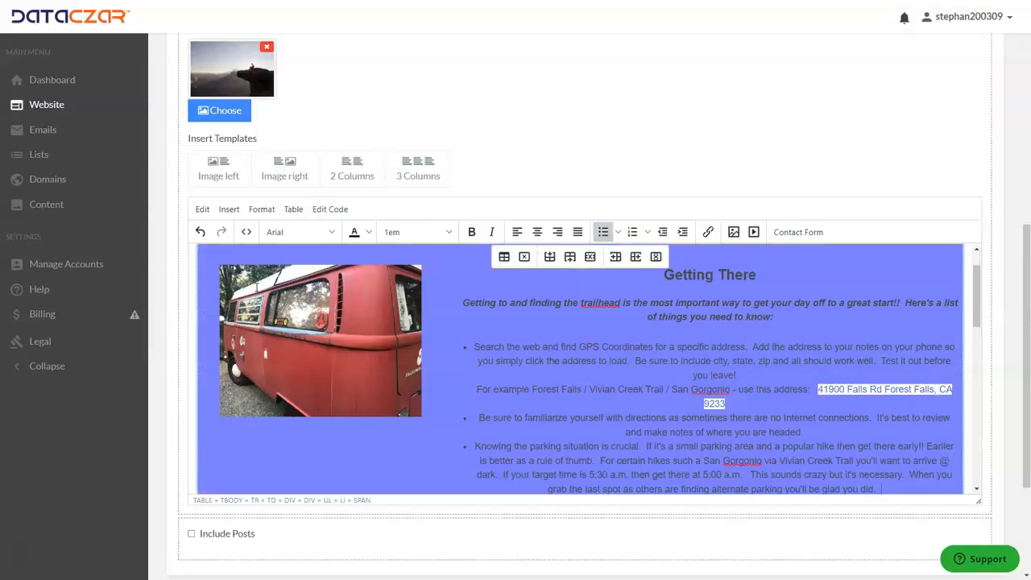
Insert a 1x1 table on the empty bullet line between the blue table and the "Training" heading.
scroll(667, 389, "up", 4)
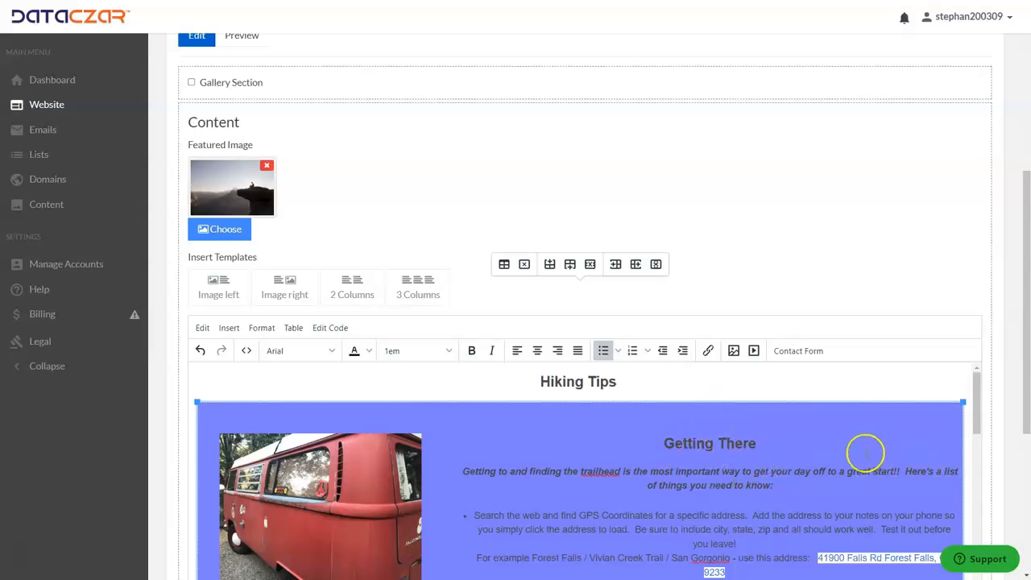
scroll(651, 422, "down", 1)
scroll(651, 422, "up", 1)
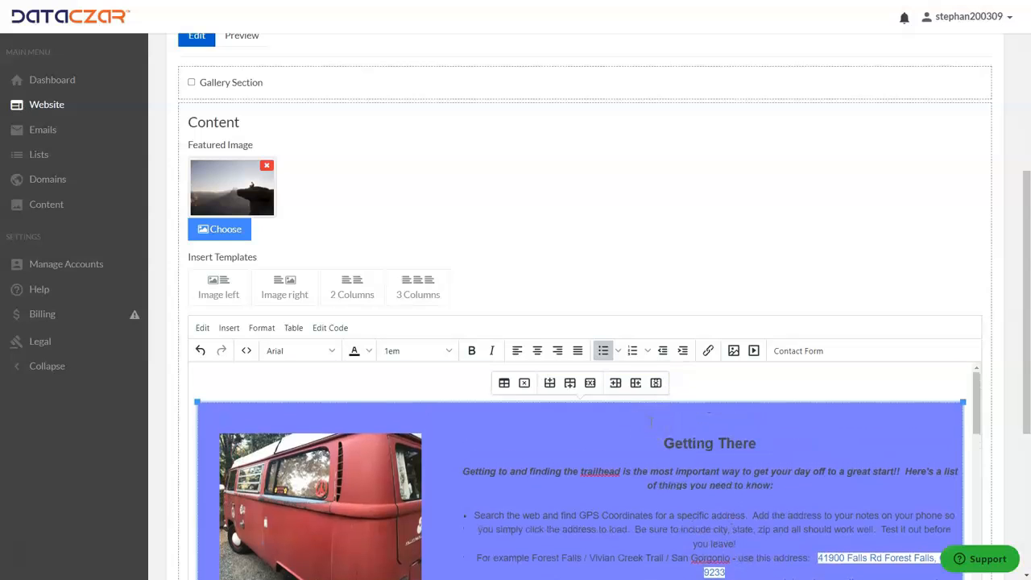
scroll(650, 421, "down", 3)
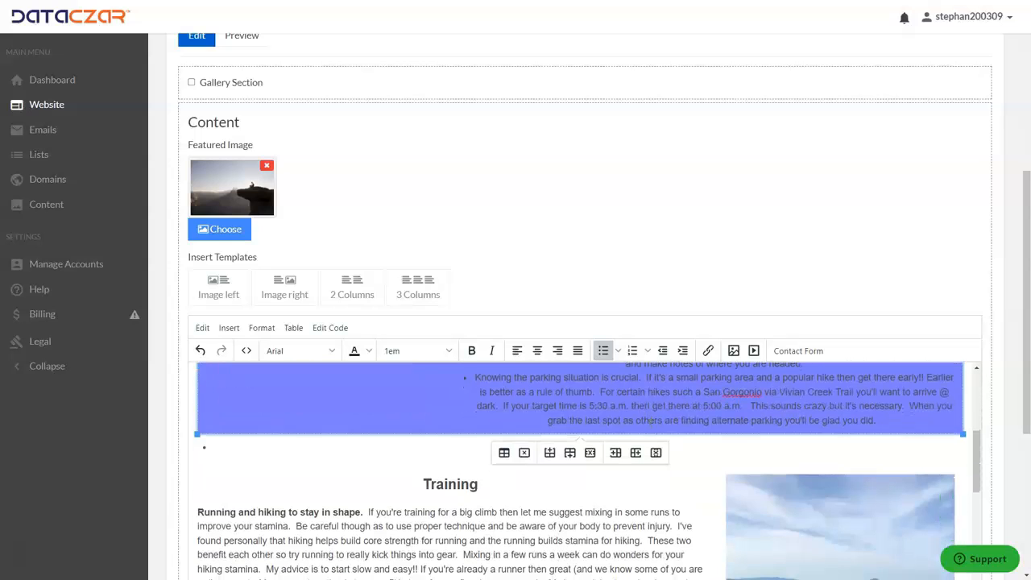
left_click(726, 458)
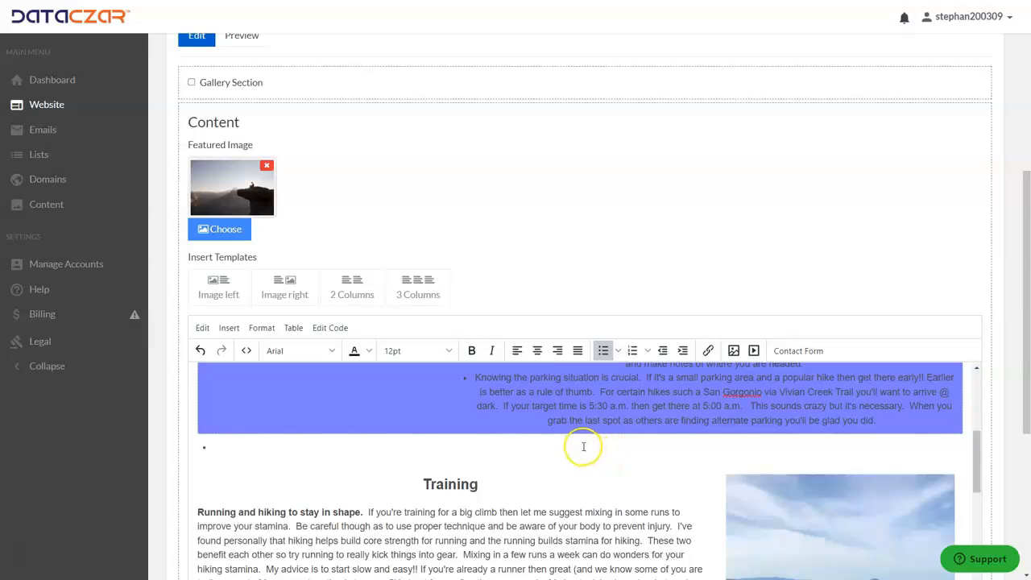
left_click(294, 331)
mouse_move(315, 350)
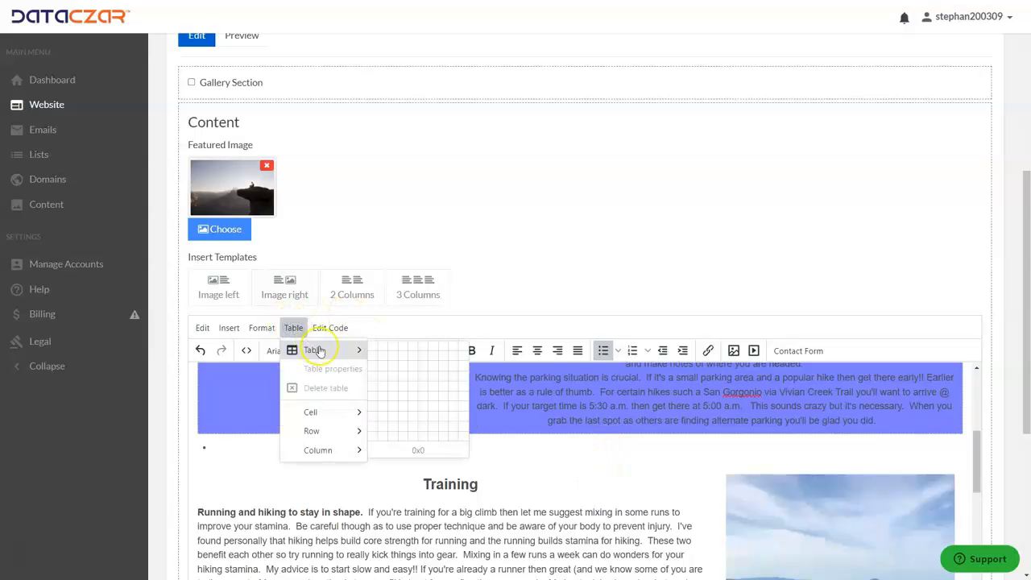
left_click(370, 346)
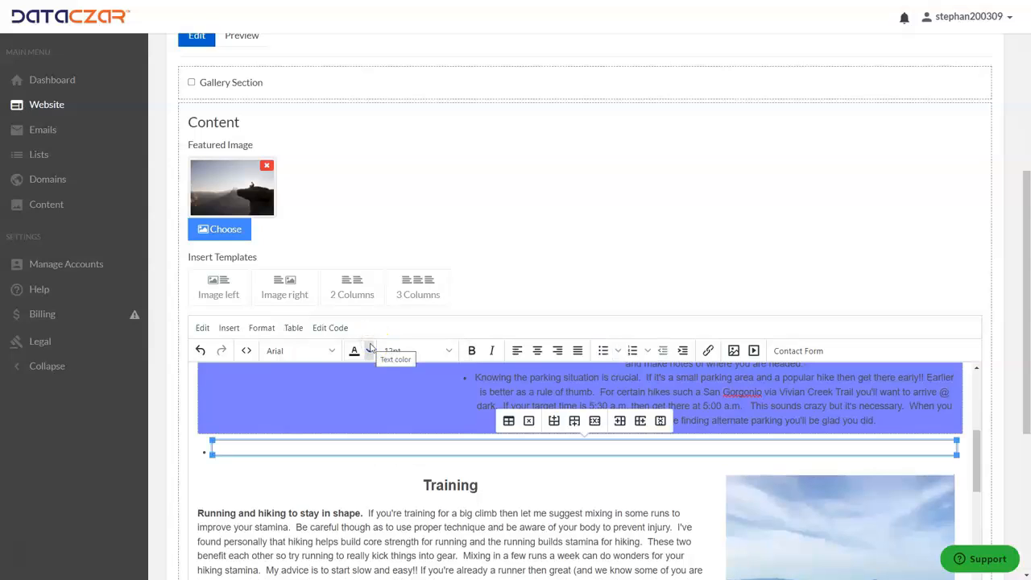
Set the second table's width to 100% and its border width to 0 in the table properties.
left_click(294, 328)
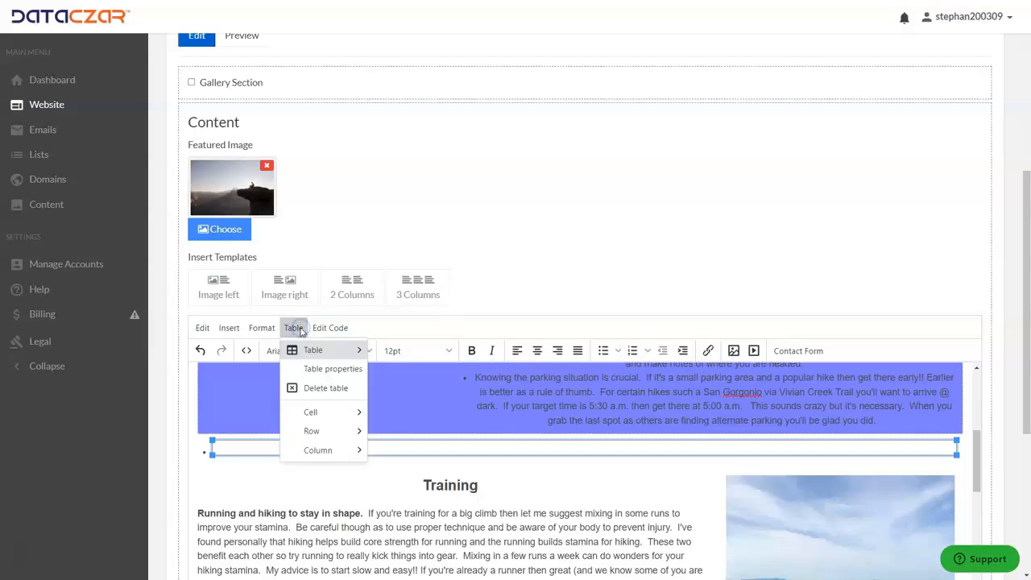
left_click(309, 368)
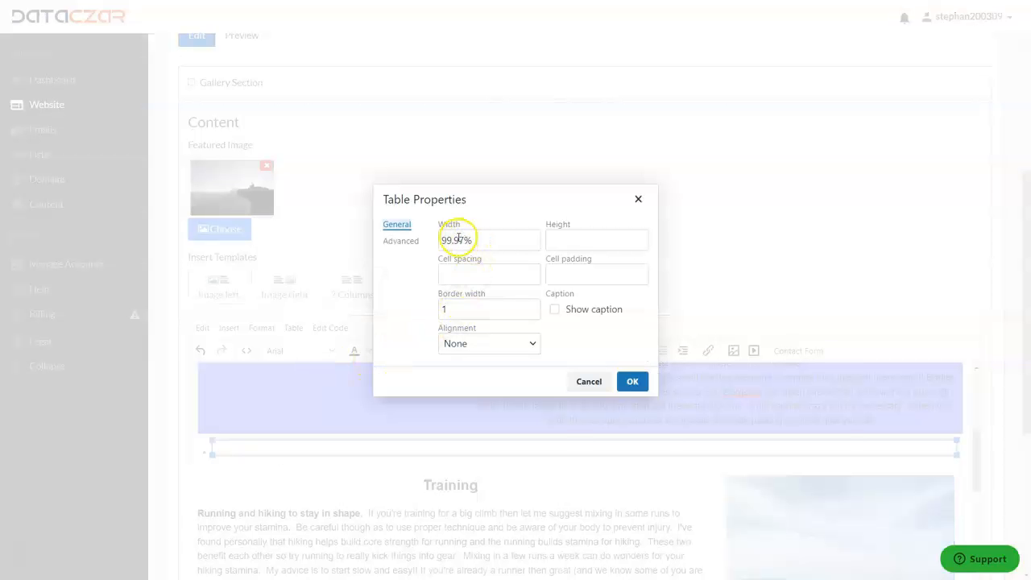
left_click_drag(465, 239, 438, 238)
type("100")
double_click(457, 311)
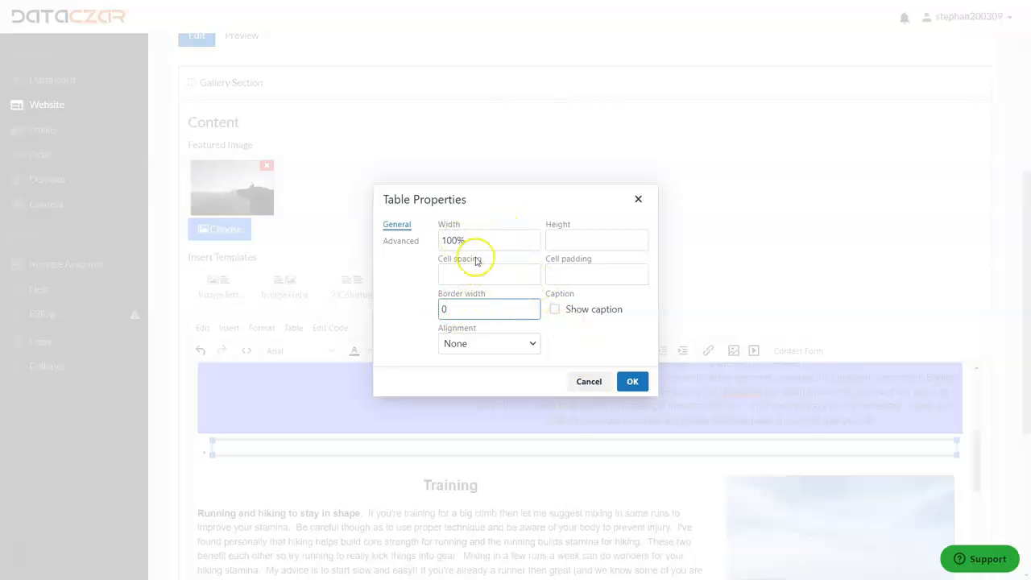
Give the second table the custom yellow background color #E8FA54 and apply the table properties.
left_click(406, 242)
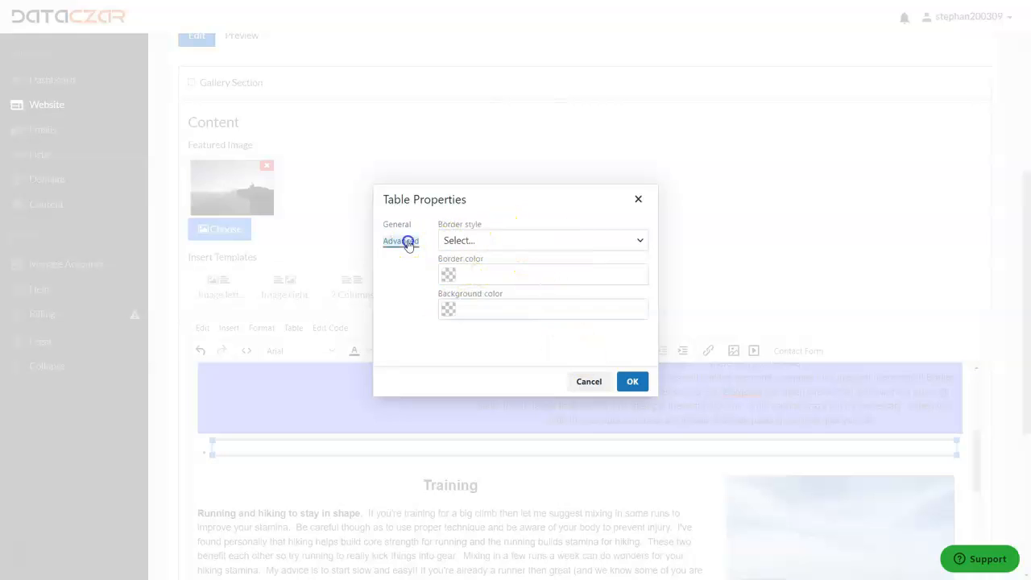
left_click(447, 311)
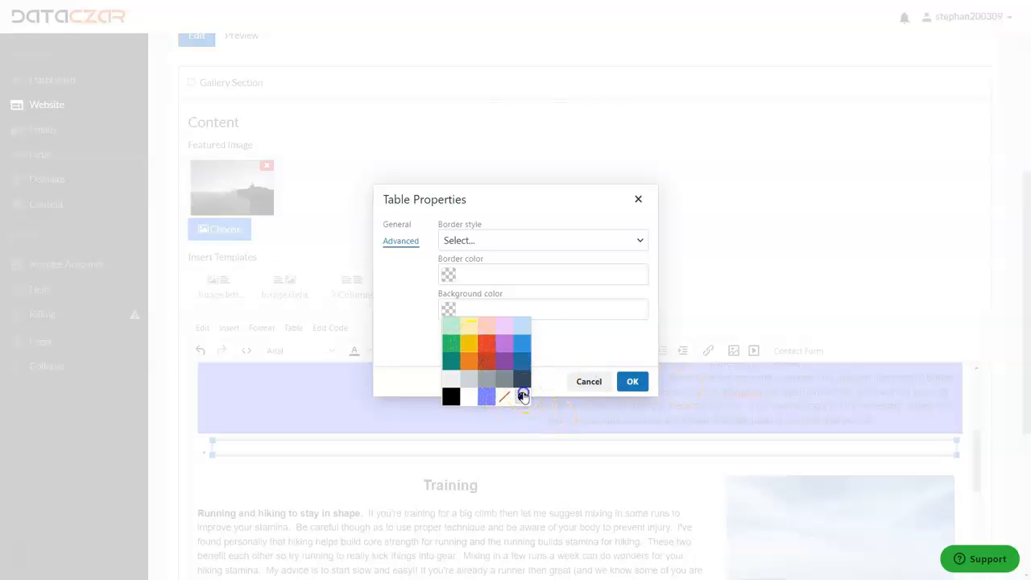
left_click(523, 395)
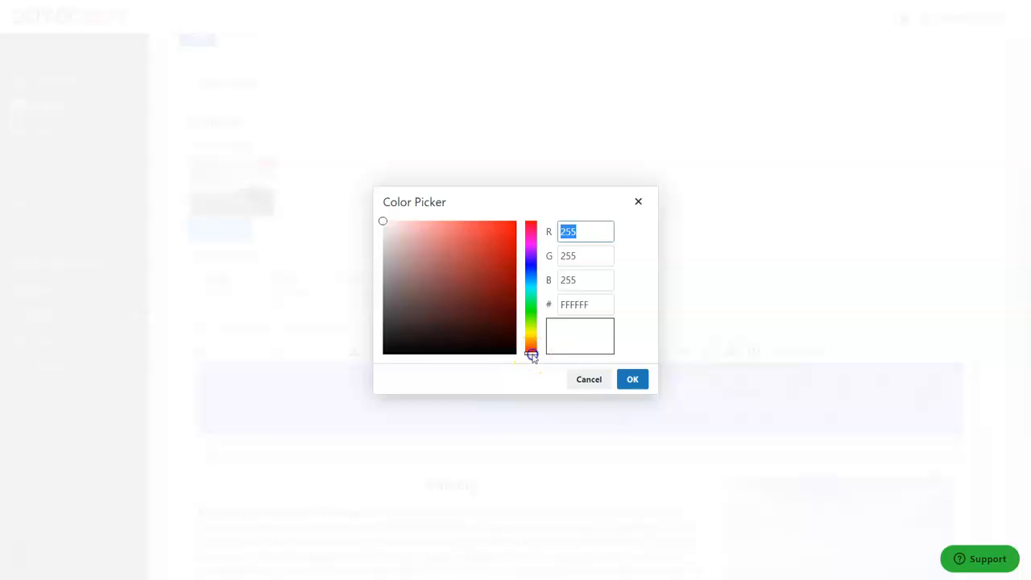
left_click_drag(531, 356, 532, 336)
left_click(382, 222)
mouse_move(383, 222)
left_mouse_down()
mouse_move(483, 228)
mouse_move(461, 227)
mouse_move(472, 228)
left_mouse_up()
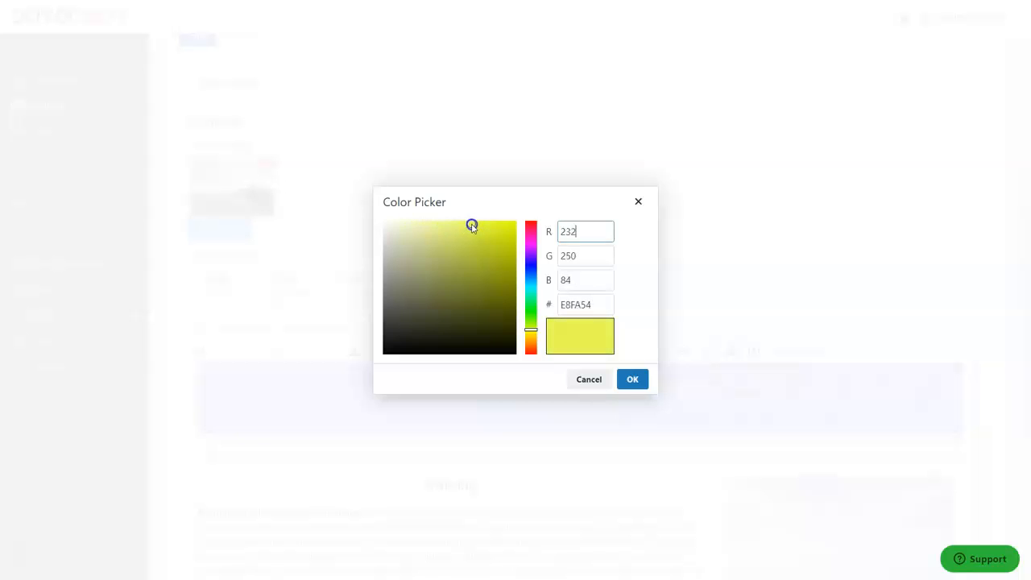
left_click(636, 382)
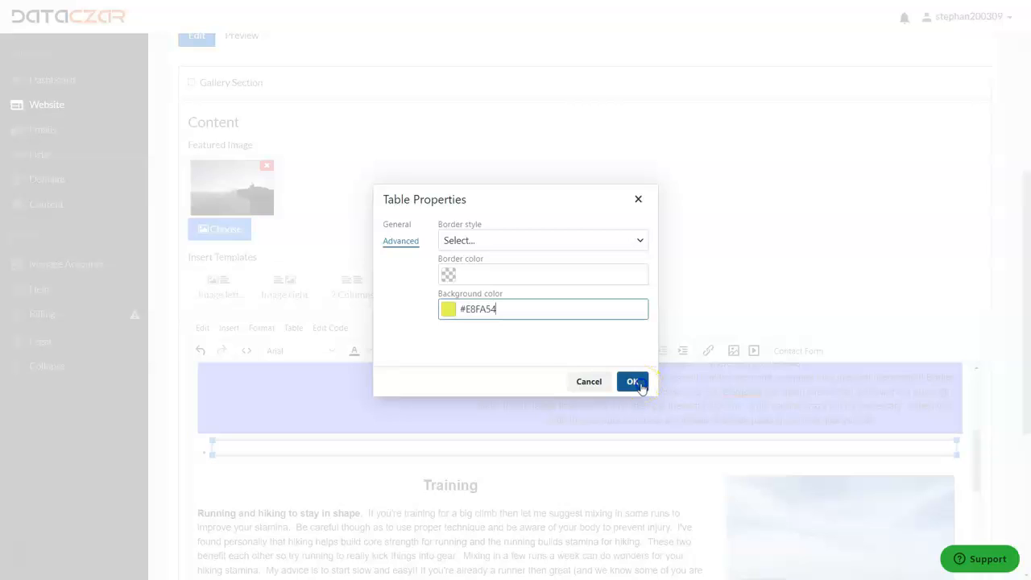
left_click(632, 382)
Enter the placeholder text "ssss" in the yellow table's cell.
scroll(537, 343, "down", 2)
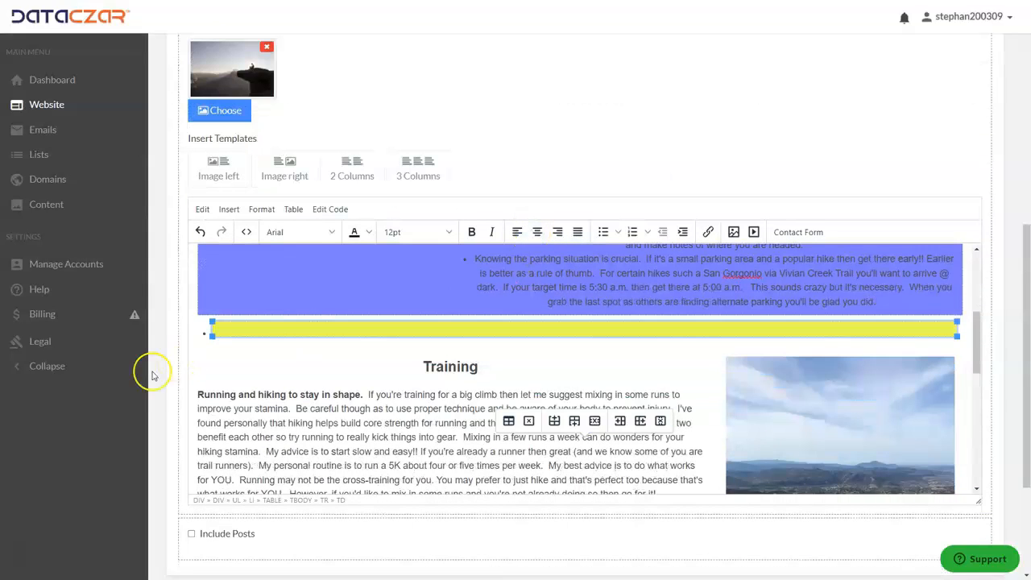
left_click(232, 325)
type("ss")
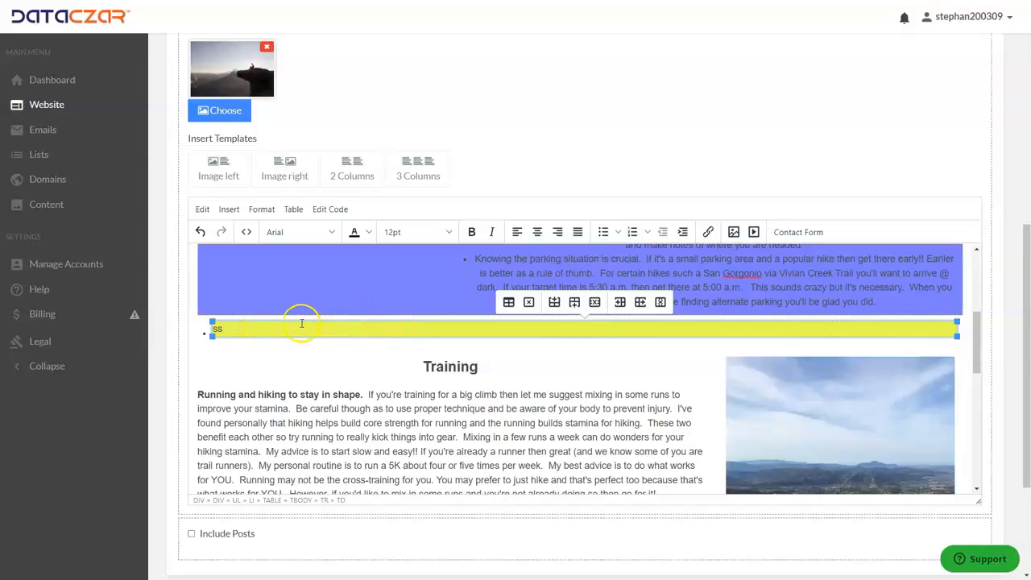
type("ss")
Cut the whole Training section, including its heading, text and photo, from between the yellow table and the "Off the cuff" heading.
scroll(396, 368, "down", 1)
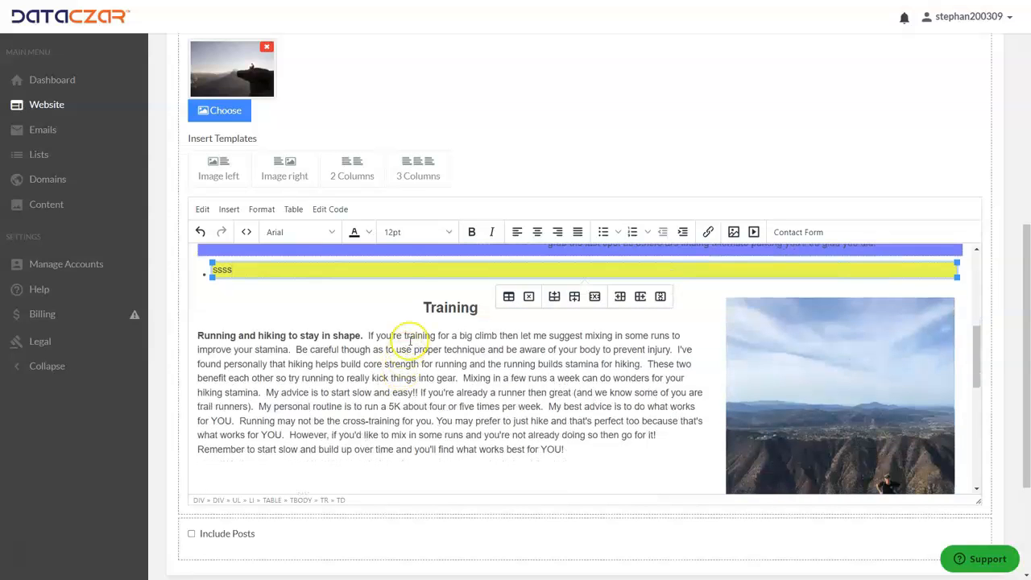
left_click_drag(414, 297, 823, 395)
left_click(728, 385)
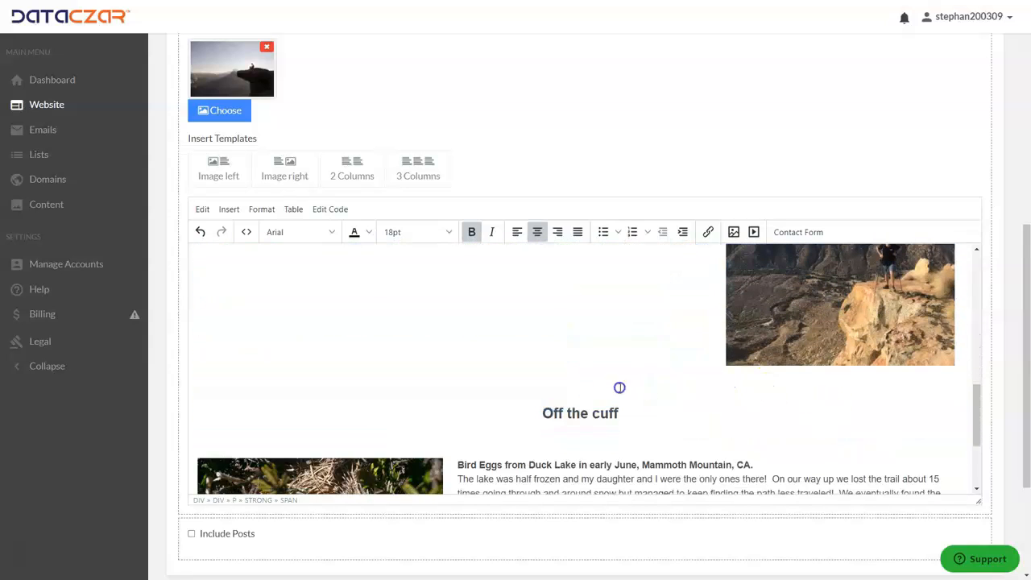
left_click_drag(620, 388, 612, 395)
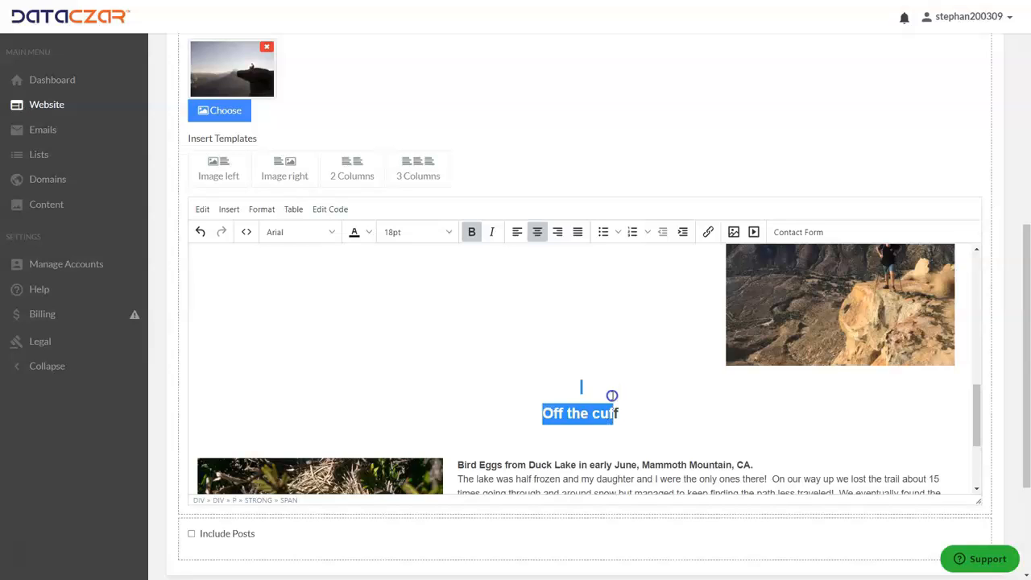
left_click(606, 393)
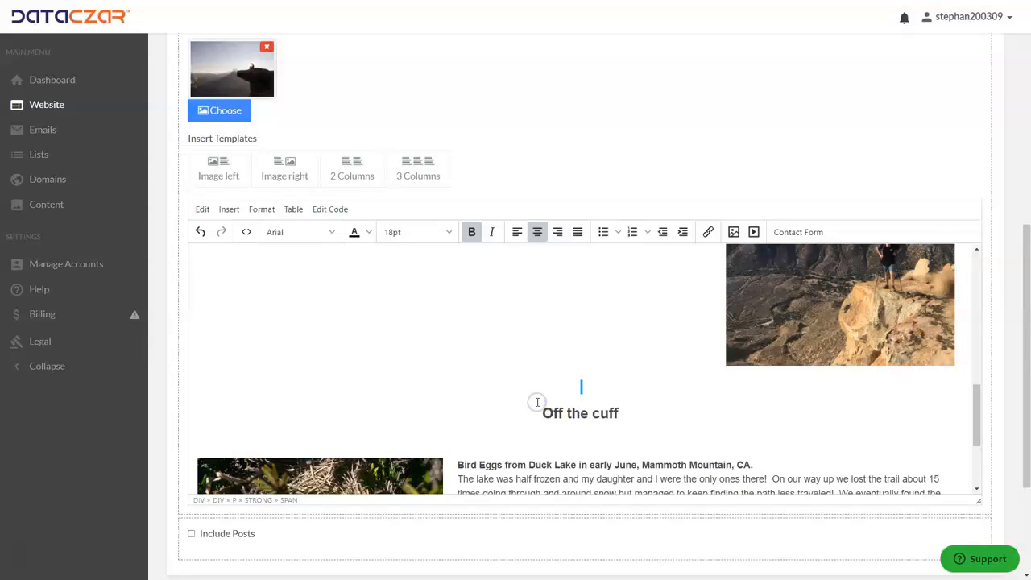
key("Delete")
scroll(563, 395, "up", 3)
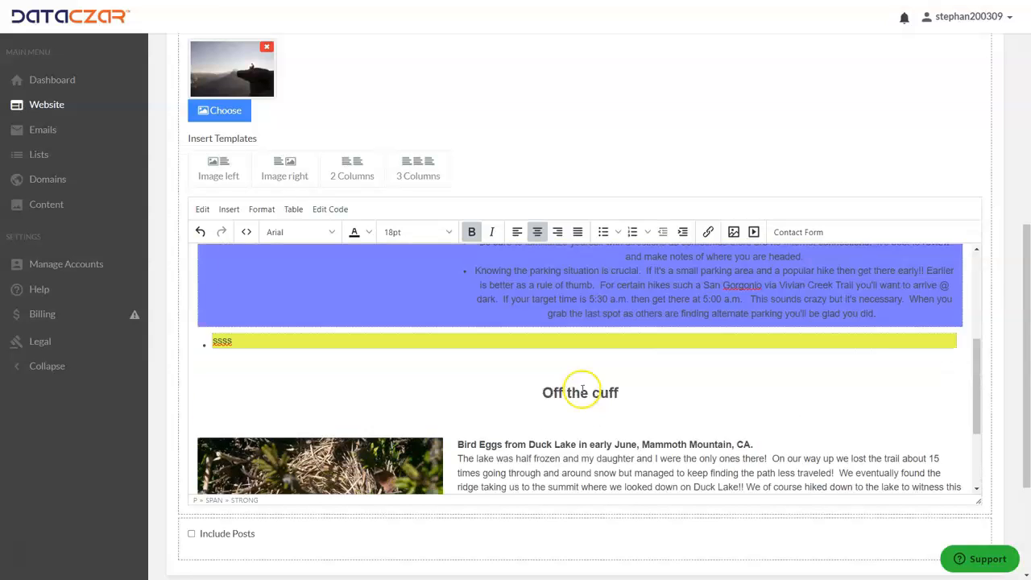
Replace the "ssss" placeholder in the yellow table's cell with the cut Training section.
left_click(242, 387)
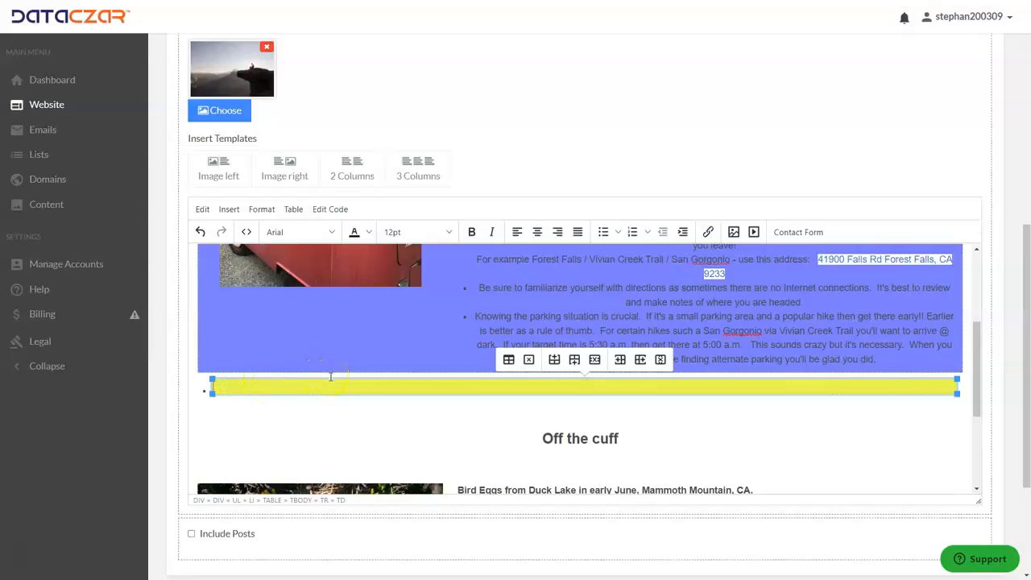
key("ctrl+v")
scroll(483, 434, "up", 3)
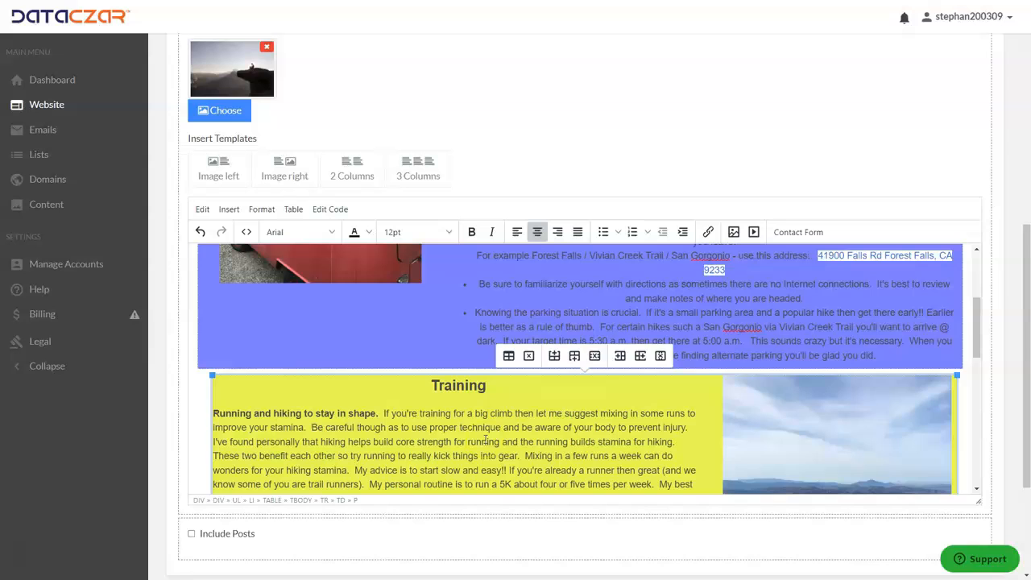
scroll(486, 440, "up", 1)
scroll(485, 442, "down", 1)
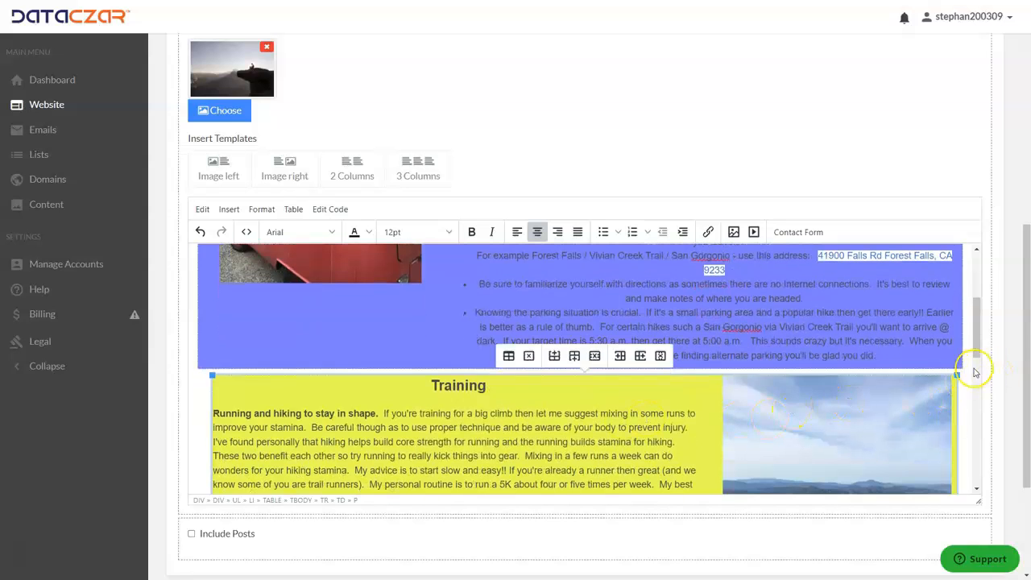
Widen the yellow table slightly so its right edge lines up with the blue table's.
left_click_drag(956, 373, 963, 372)
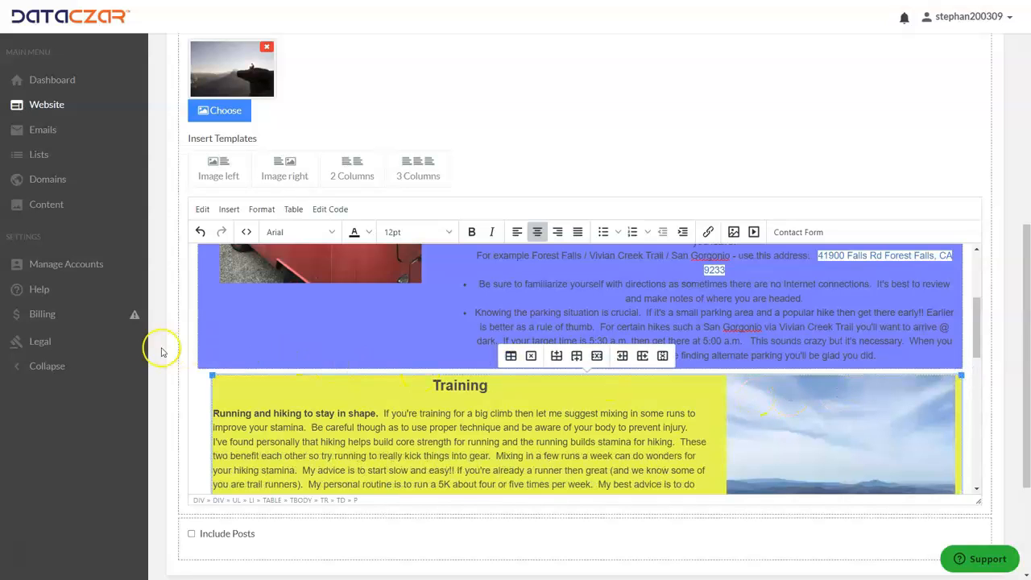
scroll(218, 391, "up", 3)
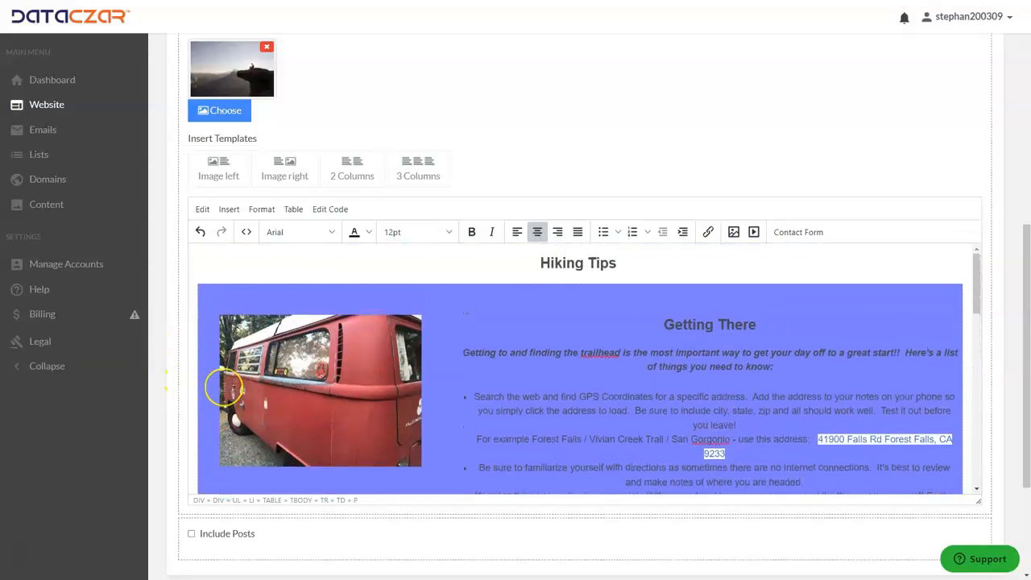
scroll(230, 390, "down", 10)
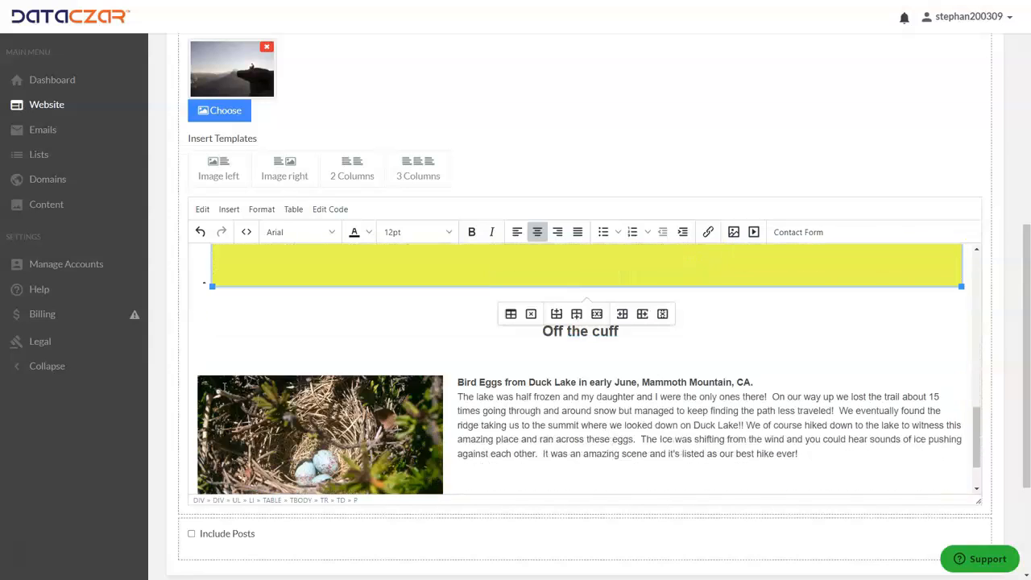
Save the edited Tips page with the Update action.
scroll(453, 387, "down", 5)
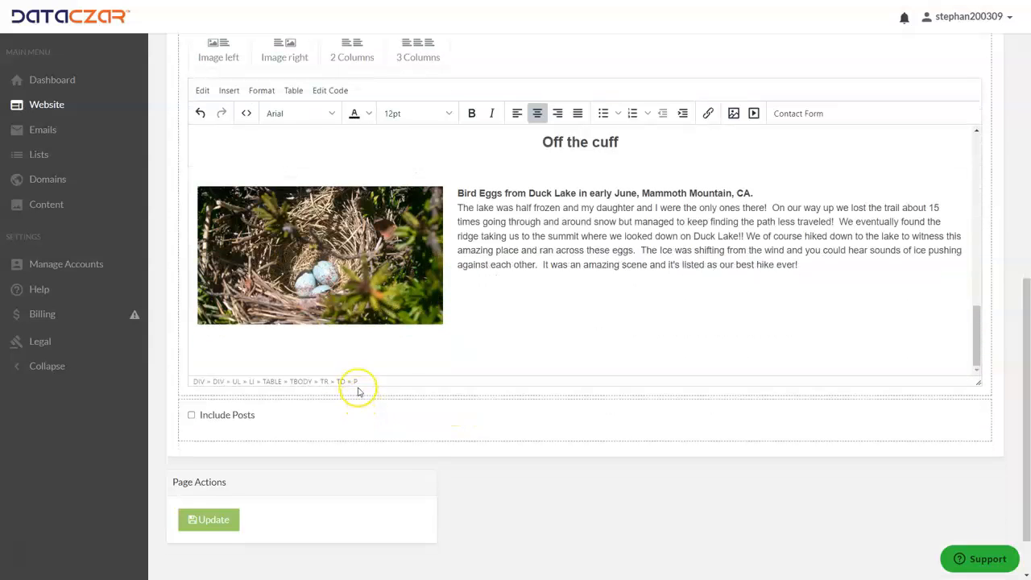
left_click(193, 520)
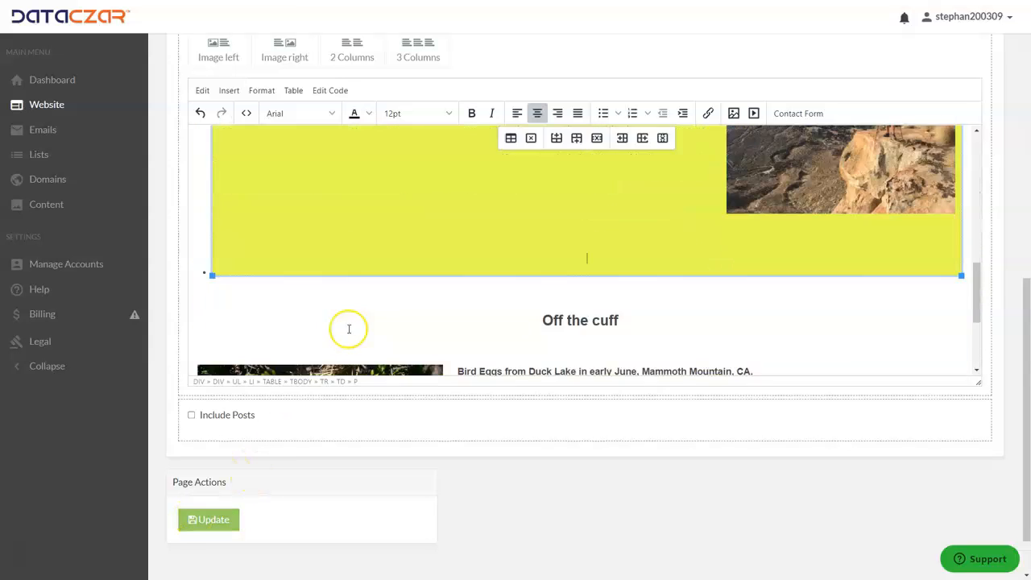
scroll(348, 329, "down", 1)
left_click(213, 521)
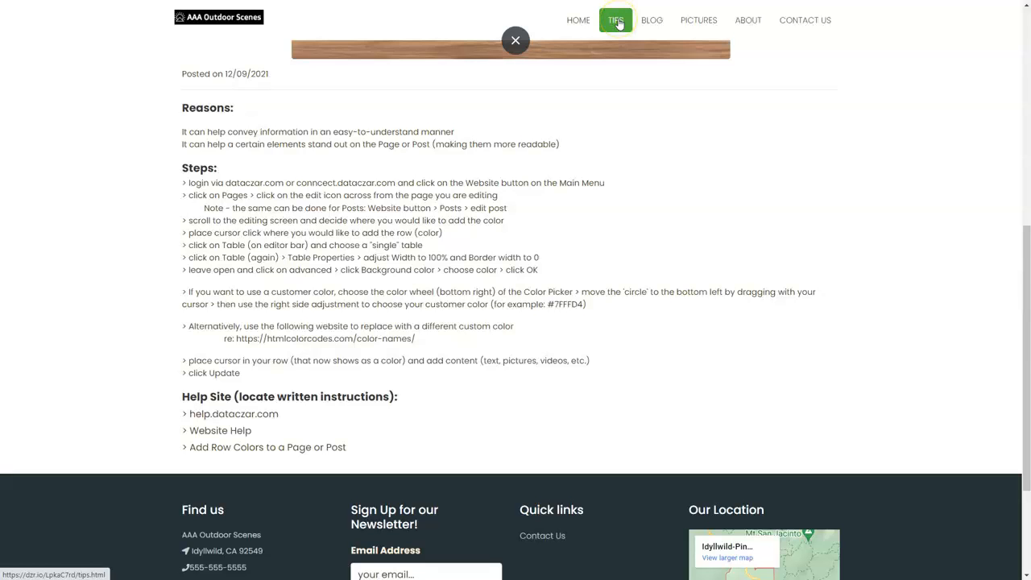
Open the Tips page on the AAA Outdoor Scenes site and examine the blue Getting There and yellow Training rows.
left_click(617, 22)
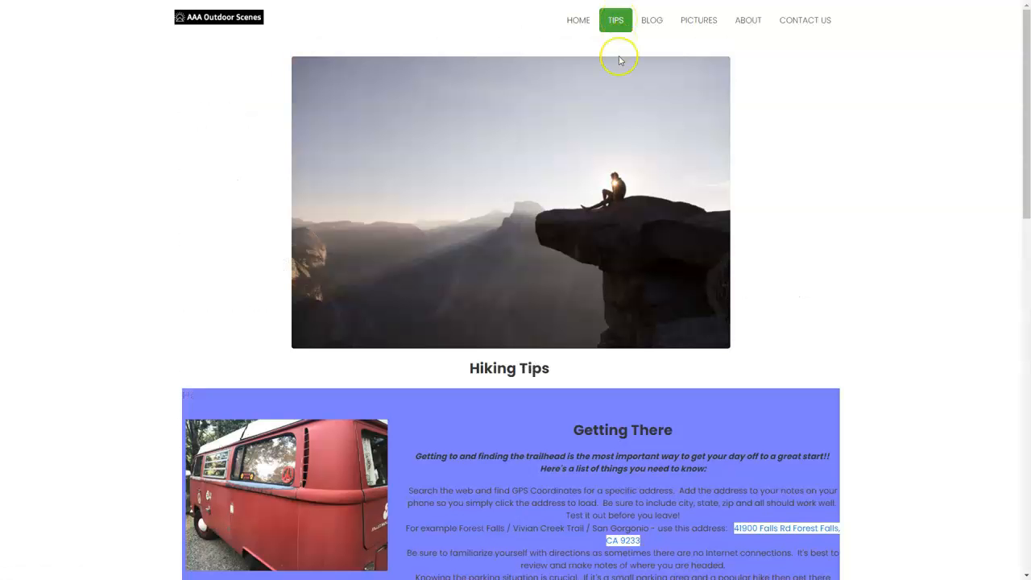
scroll(531, 273, "down", 4)
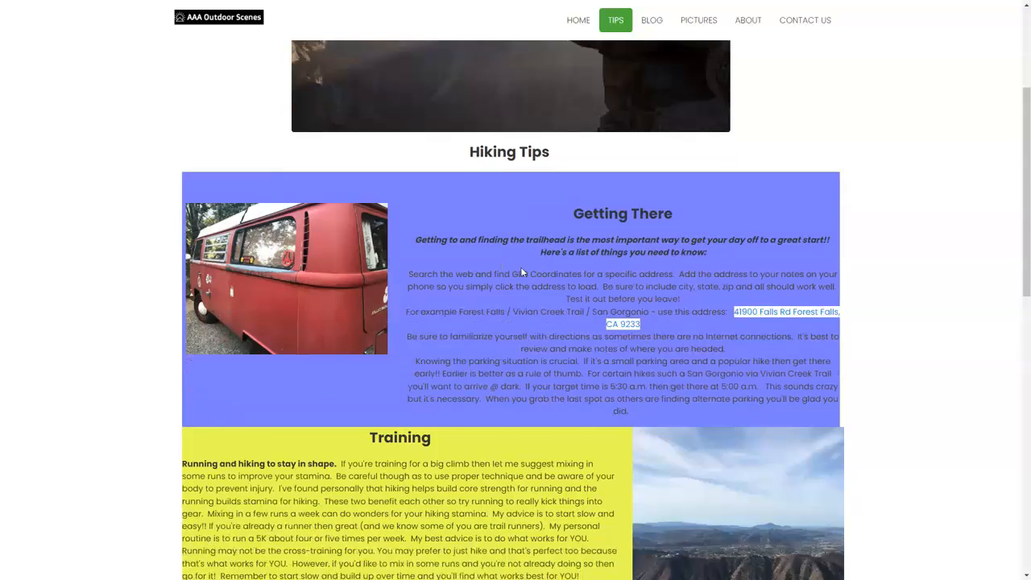
scroll(521, 268, "down", 5)
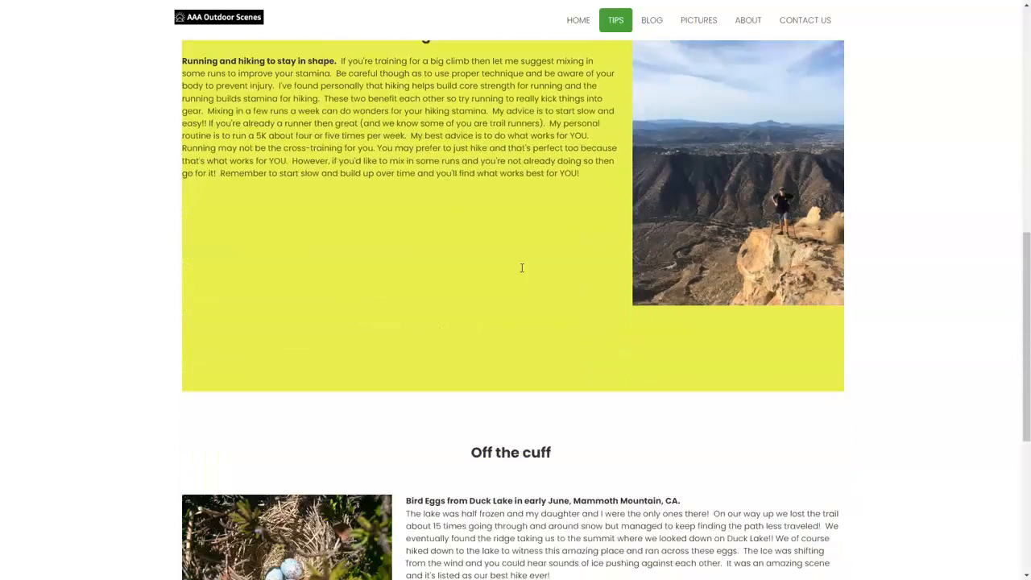
scroll(516, 278, "down", 2)
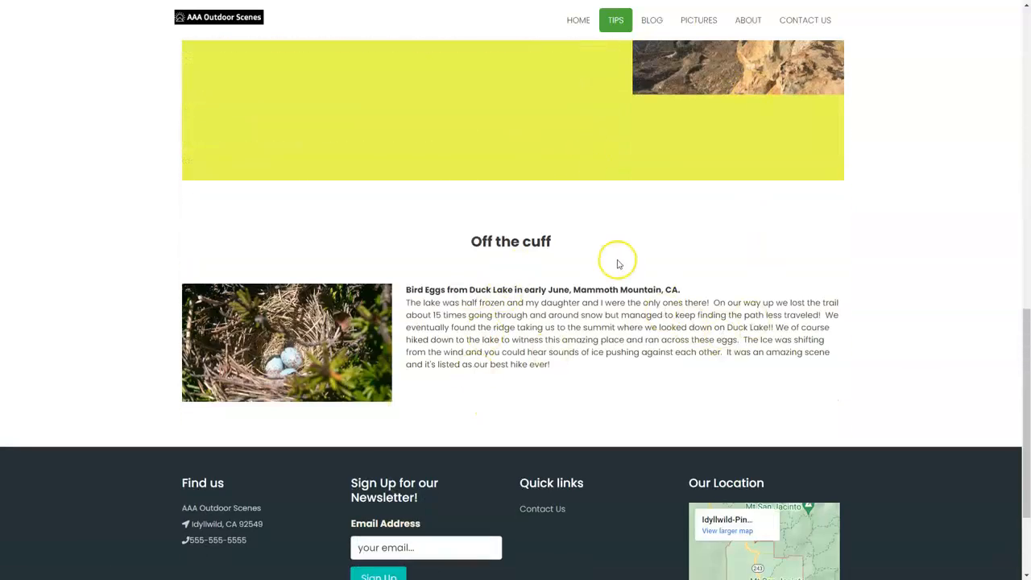
scroll(616, 260, "up", 4)
scroll(616, 264, "up", 3)
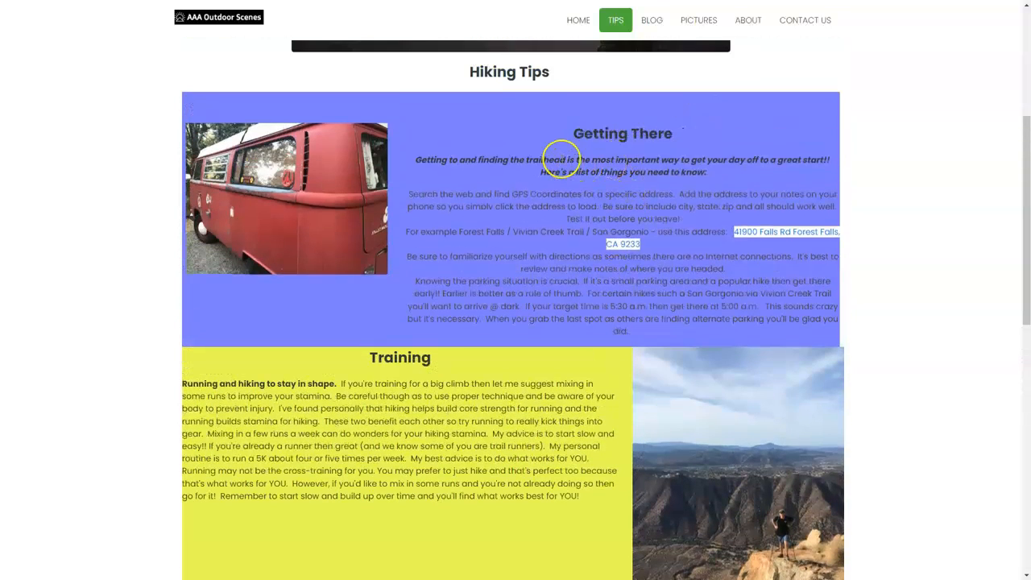
scroll(538, 317, "down", 2)
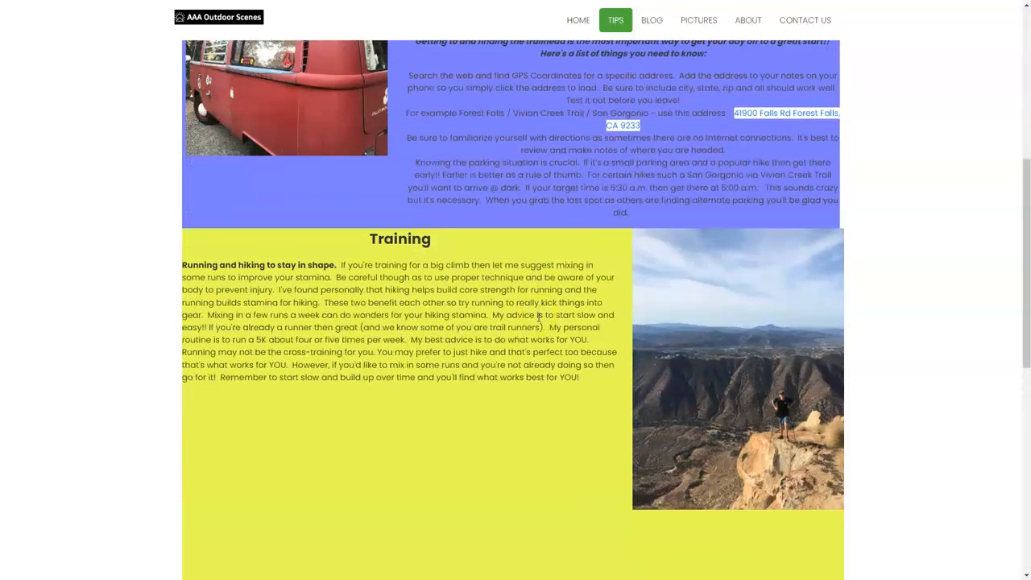
scroll(539, 316, "up", 3)
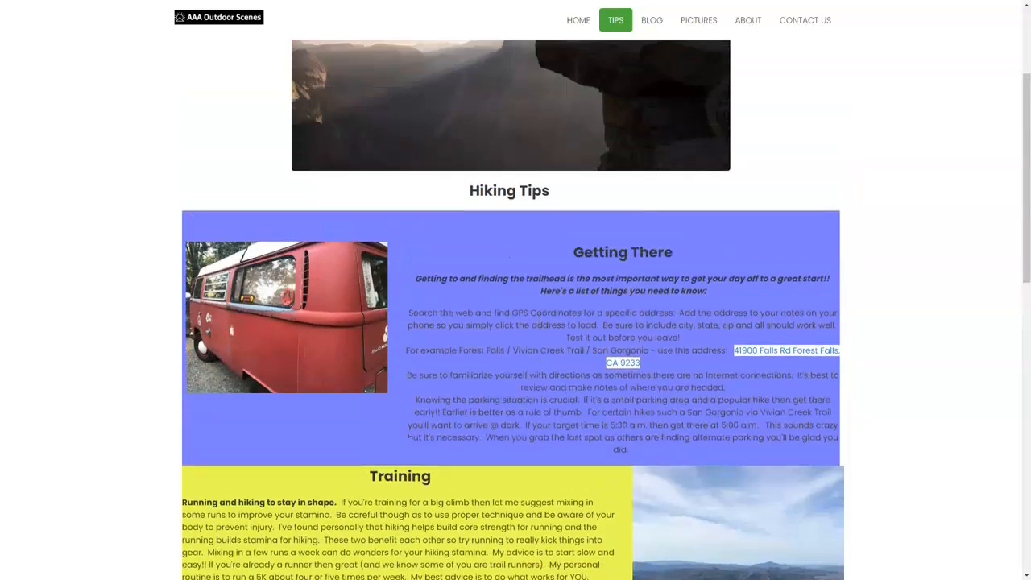
scroll(539, 317, "down", 5)
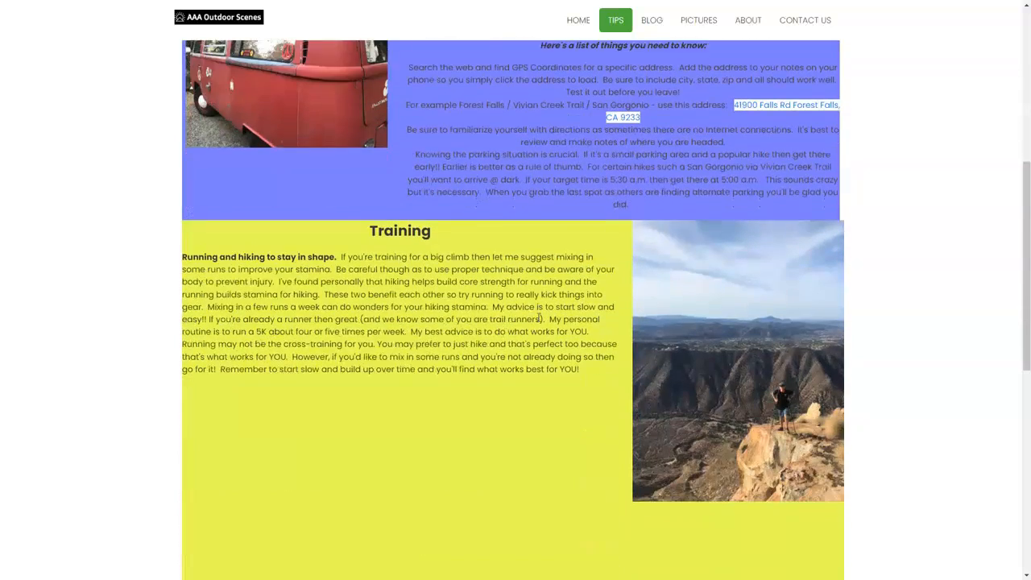
scroll(538, 321, "up", 2)
scroll(538, 321, "up", 4)
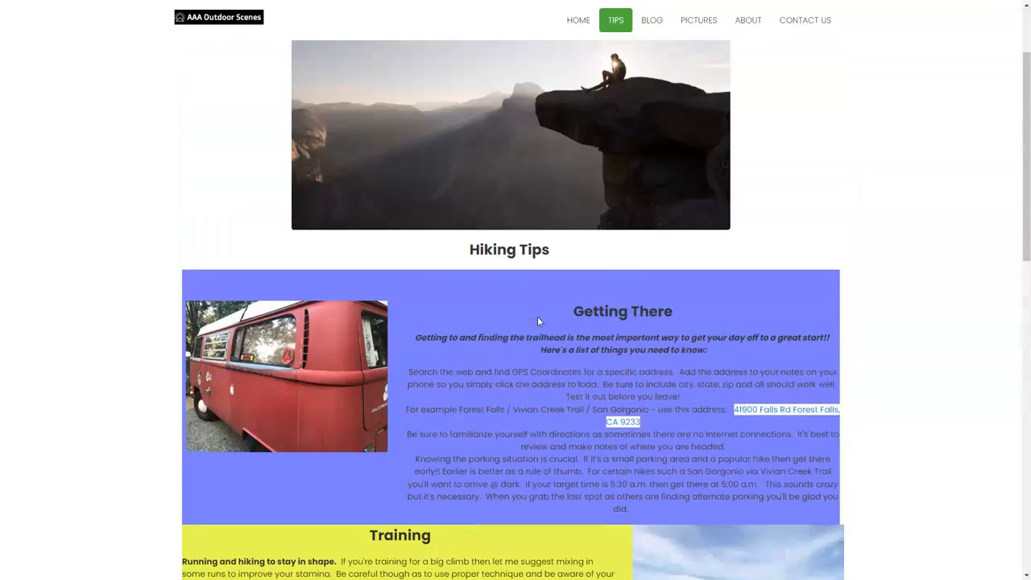
Switch back to Dataczar and open the Website Help topics in its Help Center.
key("ctrl+Tab")
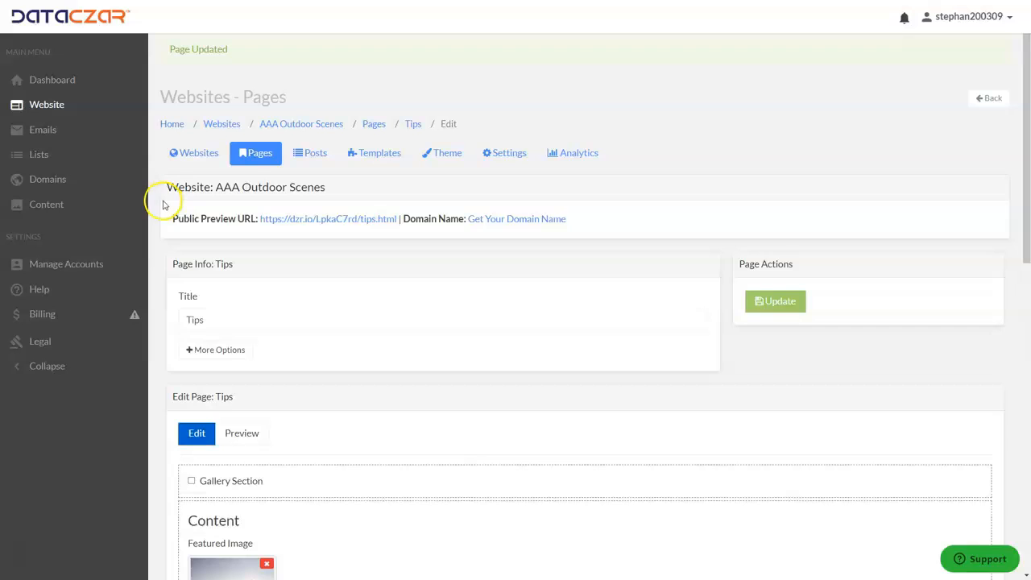
left_click(38, 290)
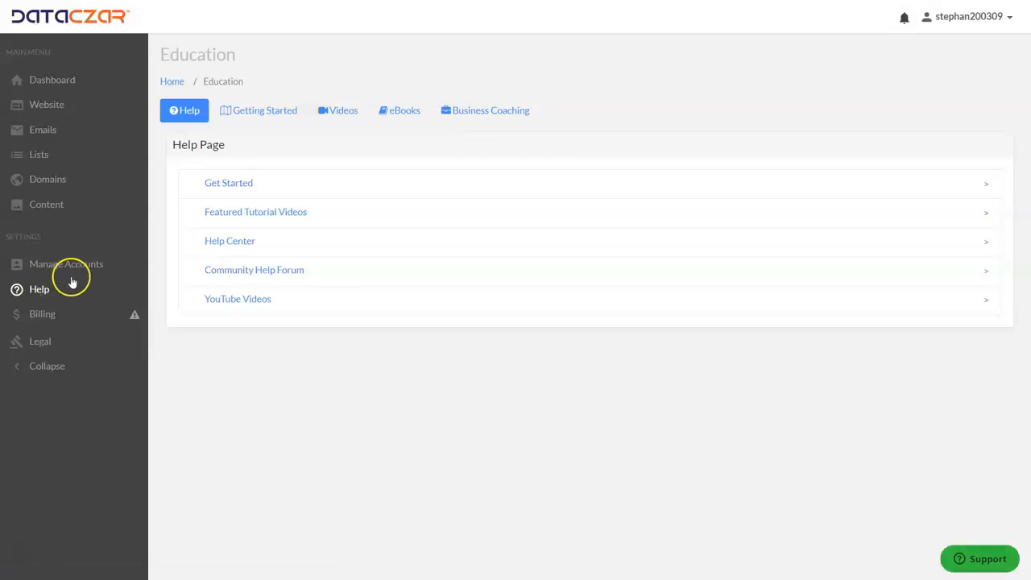
left_click(230, 241)
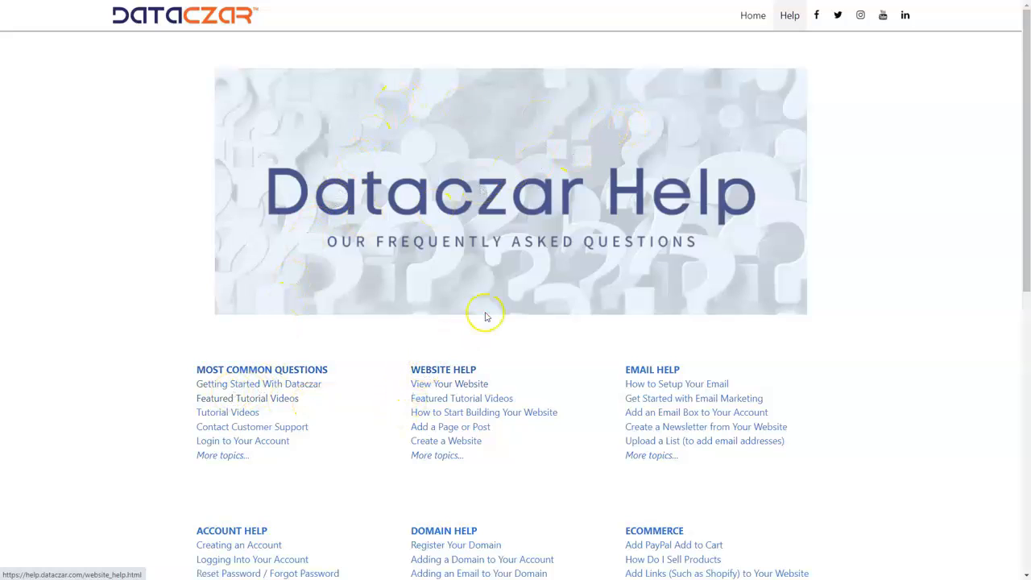
left_click(450, 373)
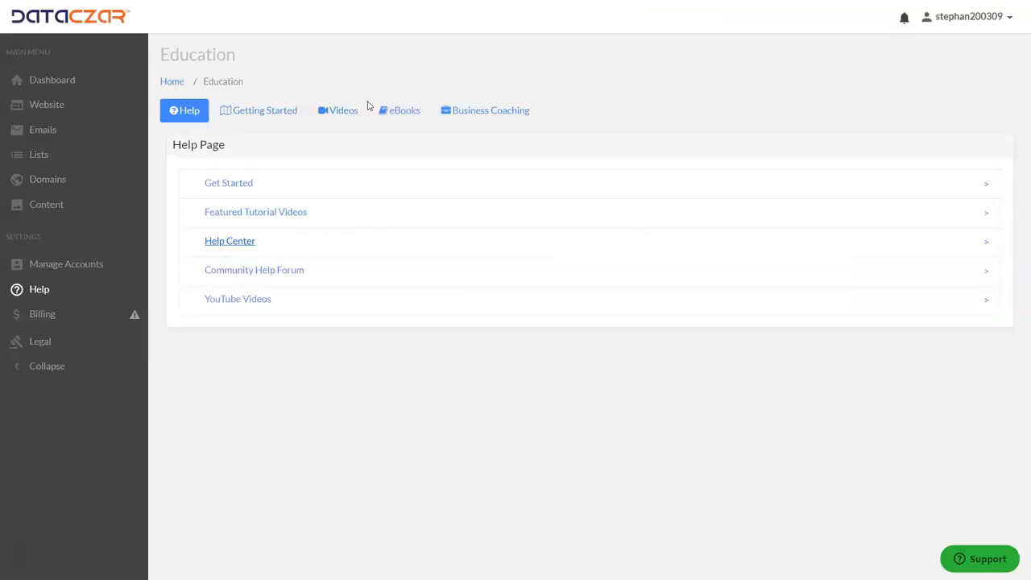
Go back to the Dataczar account dashboard.
left_click(54, 81)
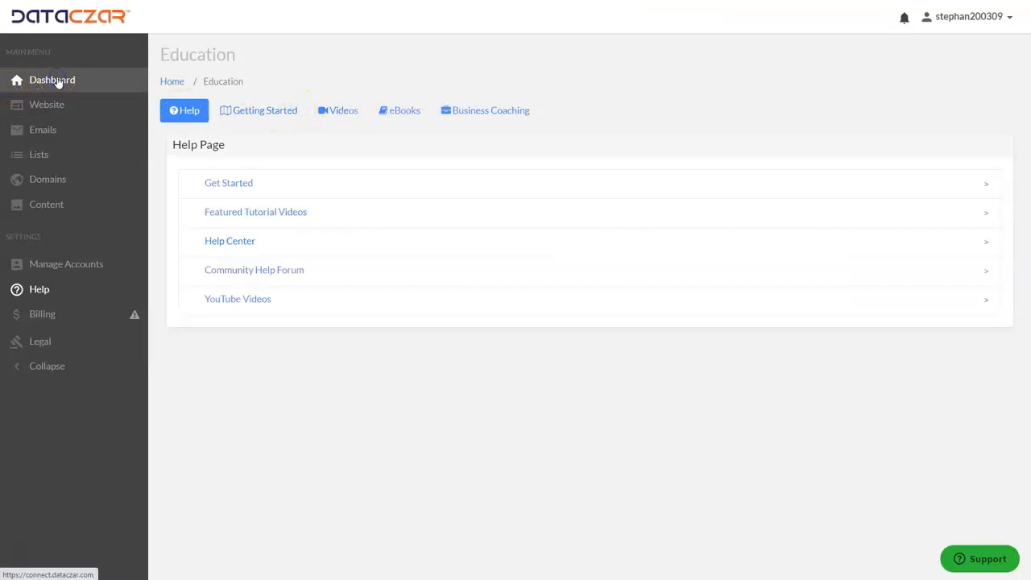